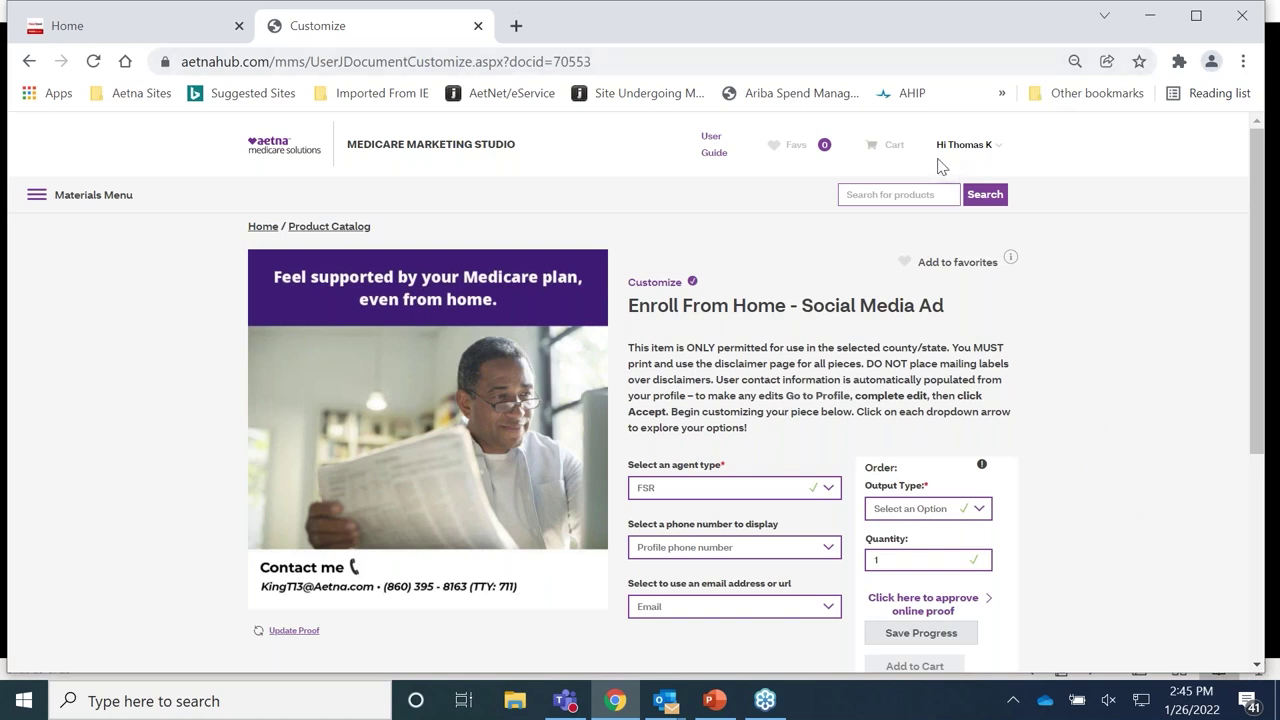
# Step: Open the user profile and review its contact details, address, photo and hours of operation
pyautogui.click(983, 150)
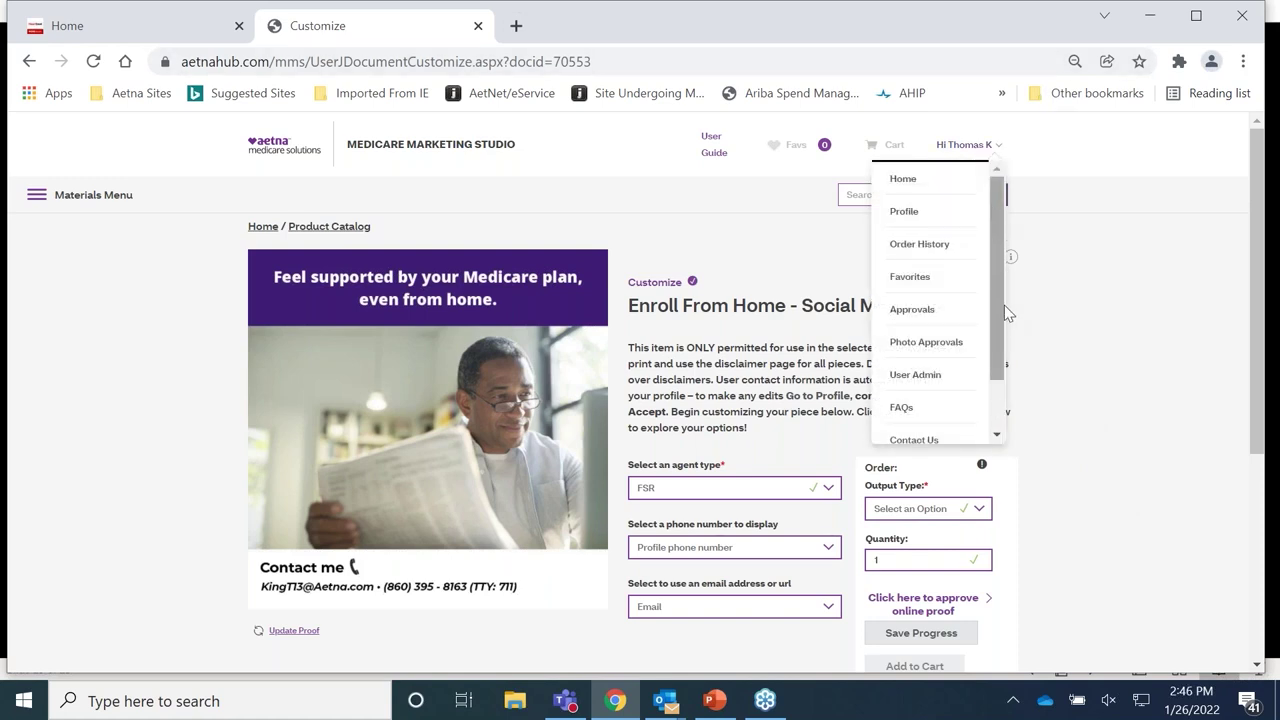
pyautogui.moveTo(1000, 313)
pyautogui.mouseDown()
pyautogui.moveTo(1000, 360)
pyautogui.moveTo(1000, 313)
pyautogui.mouseUp()
pyautogui.click(905, 213)
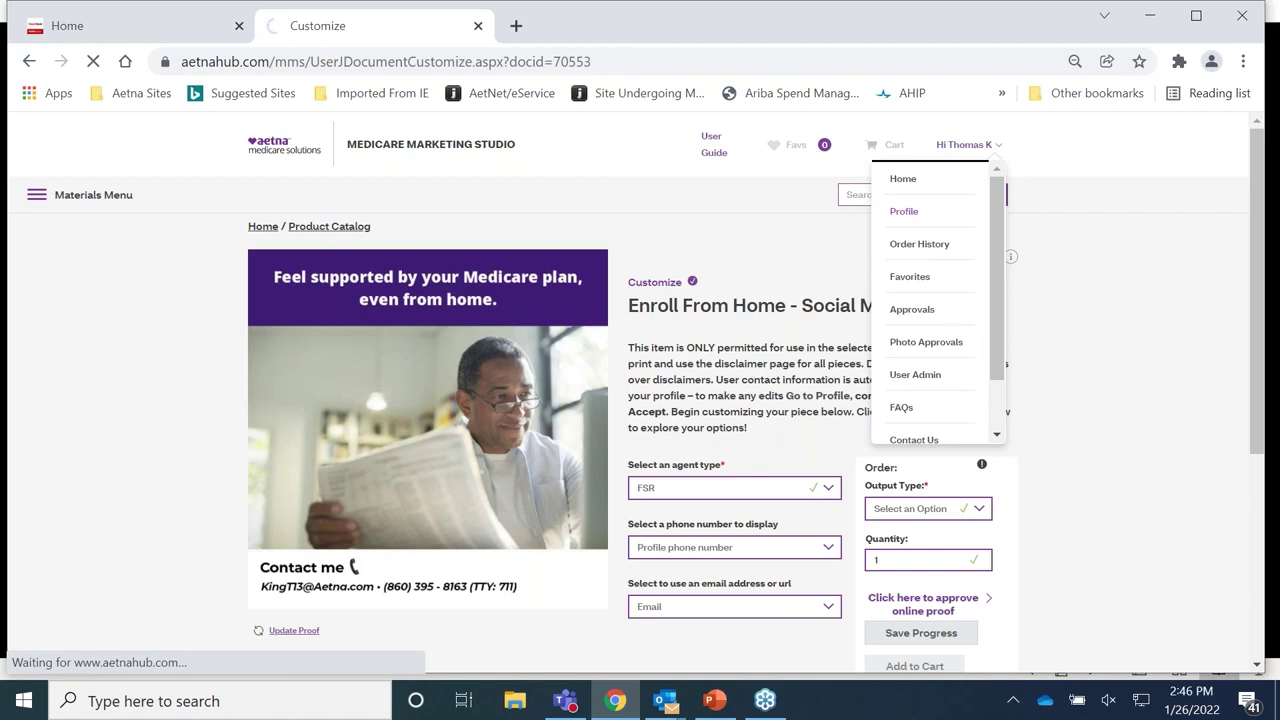
pyautogui.click(903, 212)
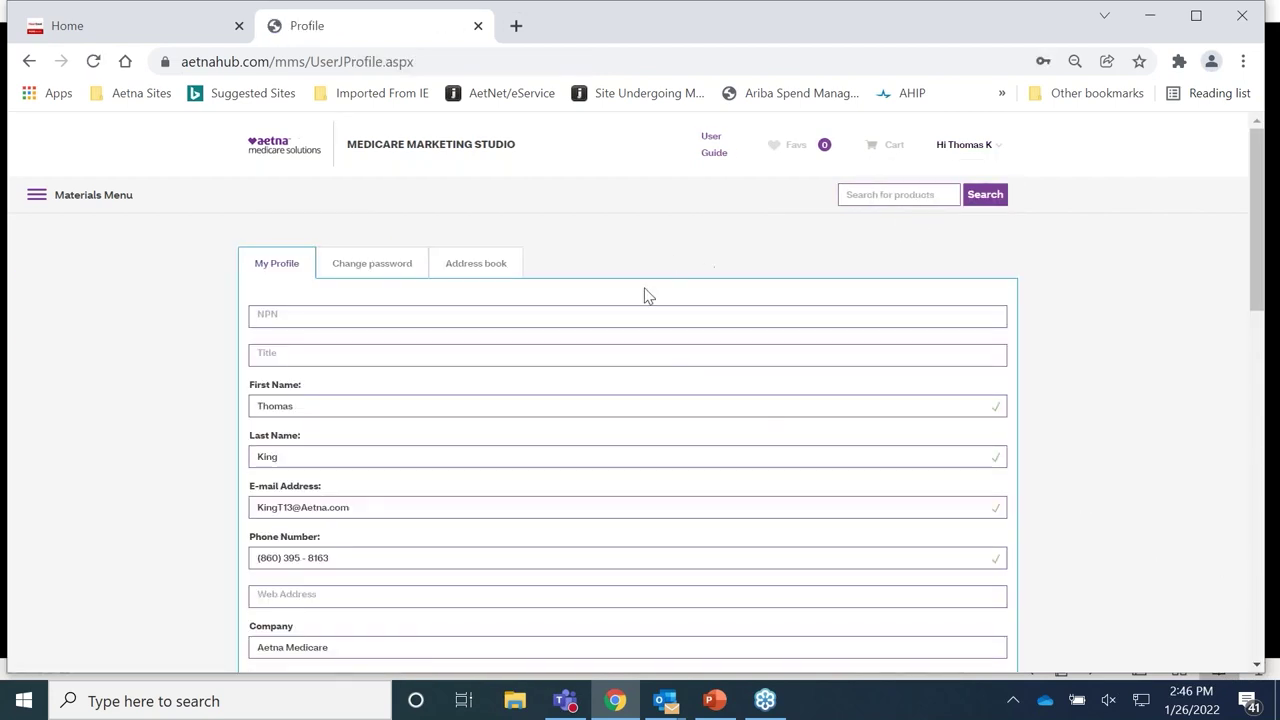
pyautogui.moveTo(1258, 326); pyautogui.dragTo(1258, 334)
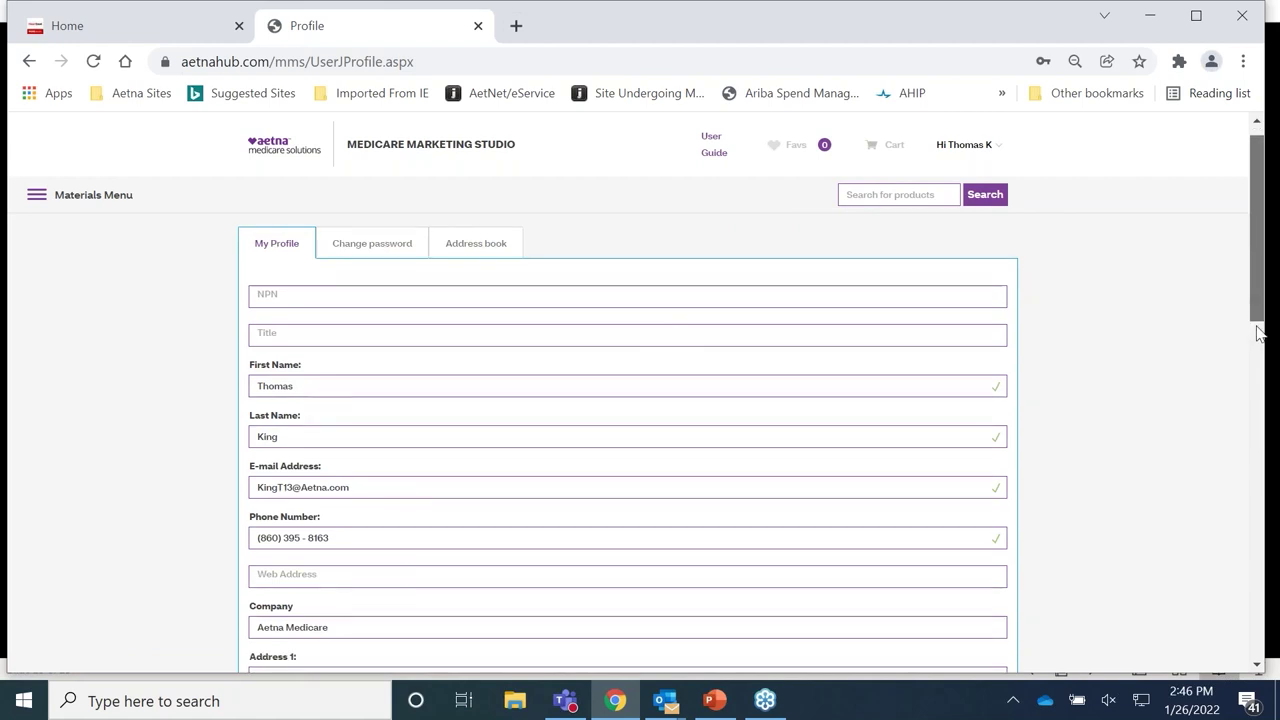
pyautogui.scroll(-1, 1258, 334)
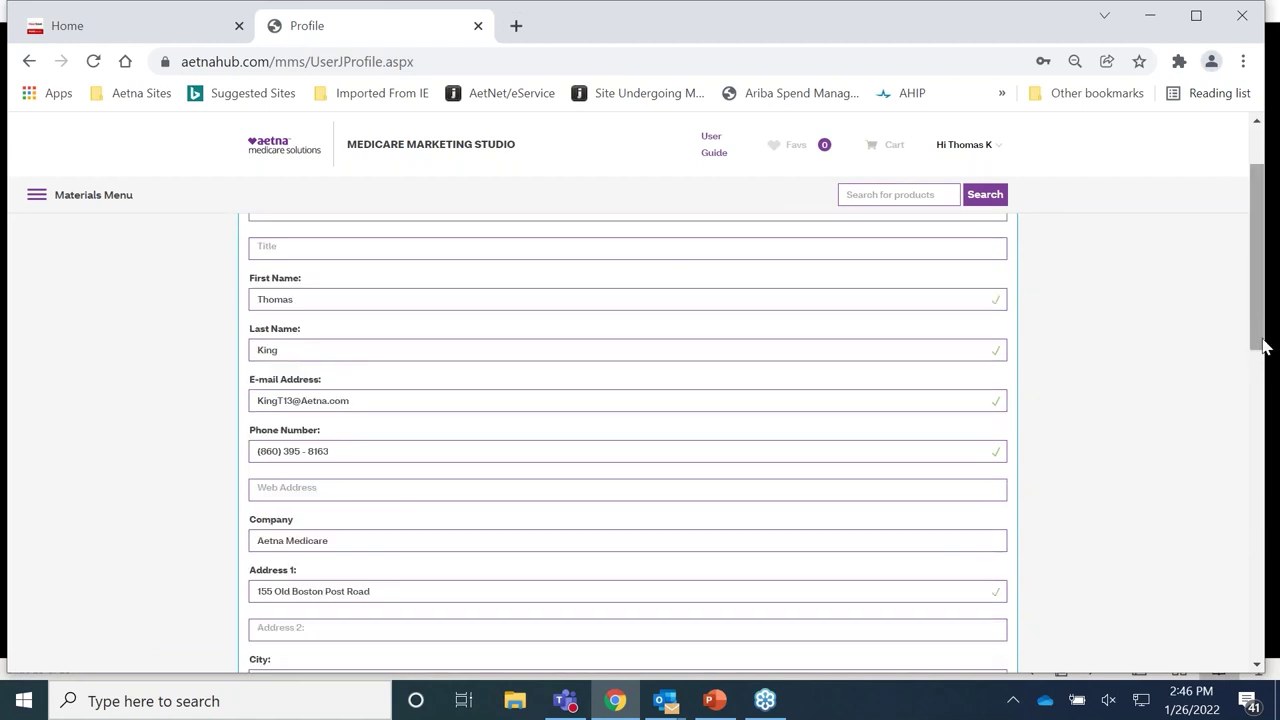
pyautogui.moveTo(1263, 346); pyautogui.dragTo(1263, 331)
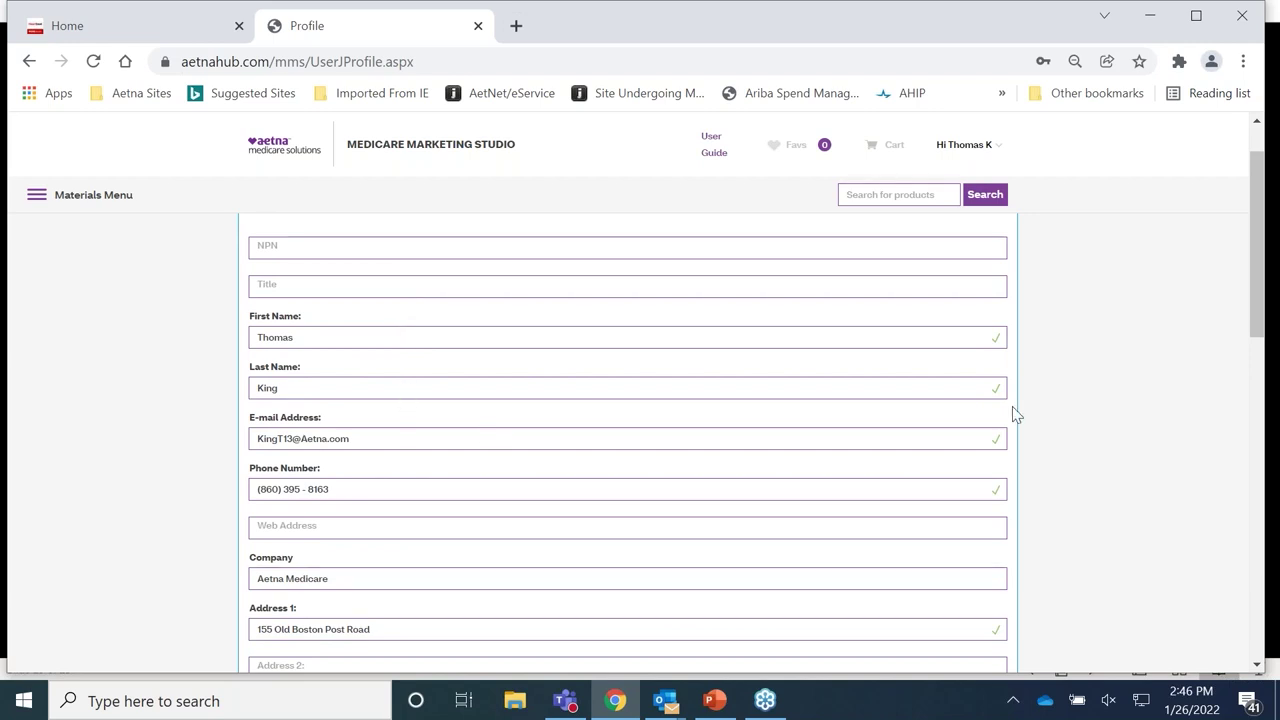
pyautogui.moveTo(1256, 330); pyautogui.dragTo(1200, 574)
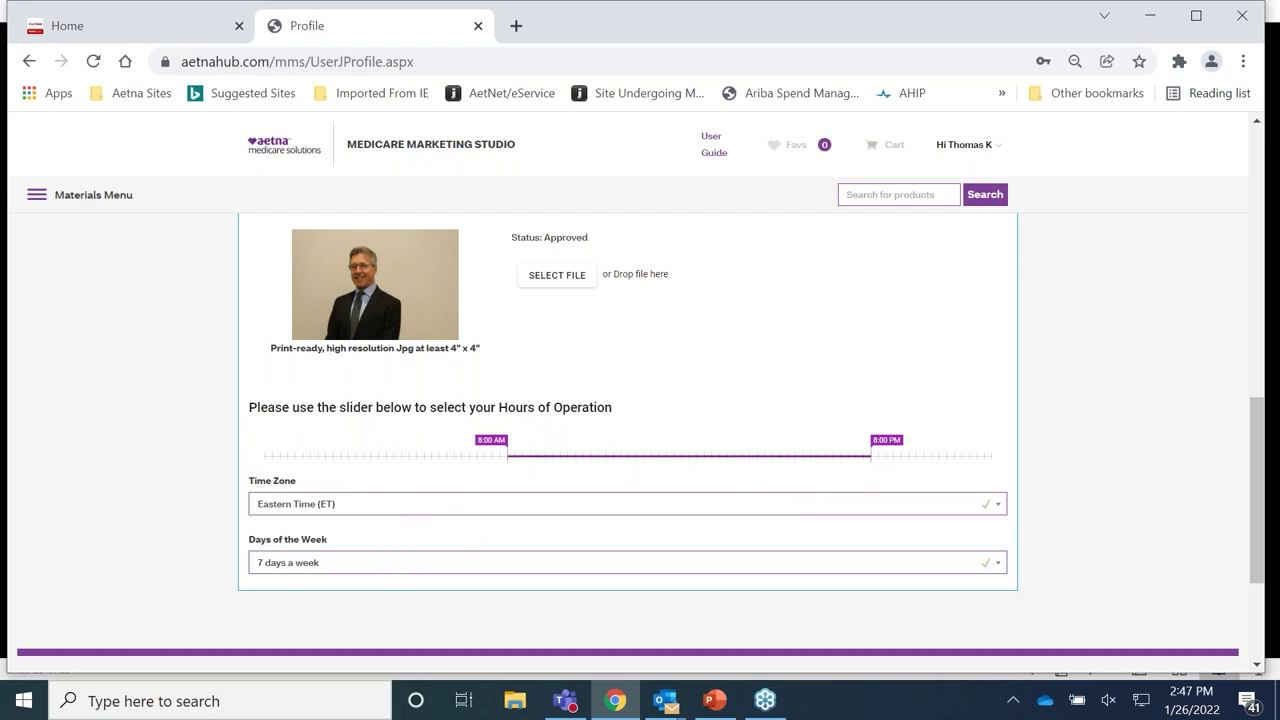
pyautogui.moveTo(1256, 548); pyautogui.dragTo(1157, 423)
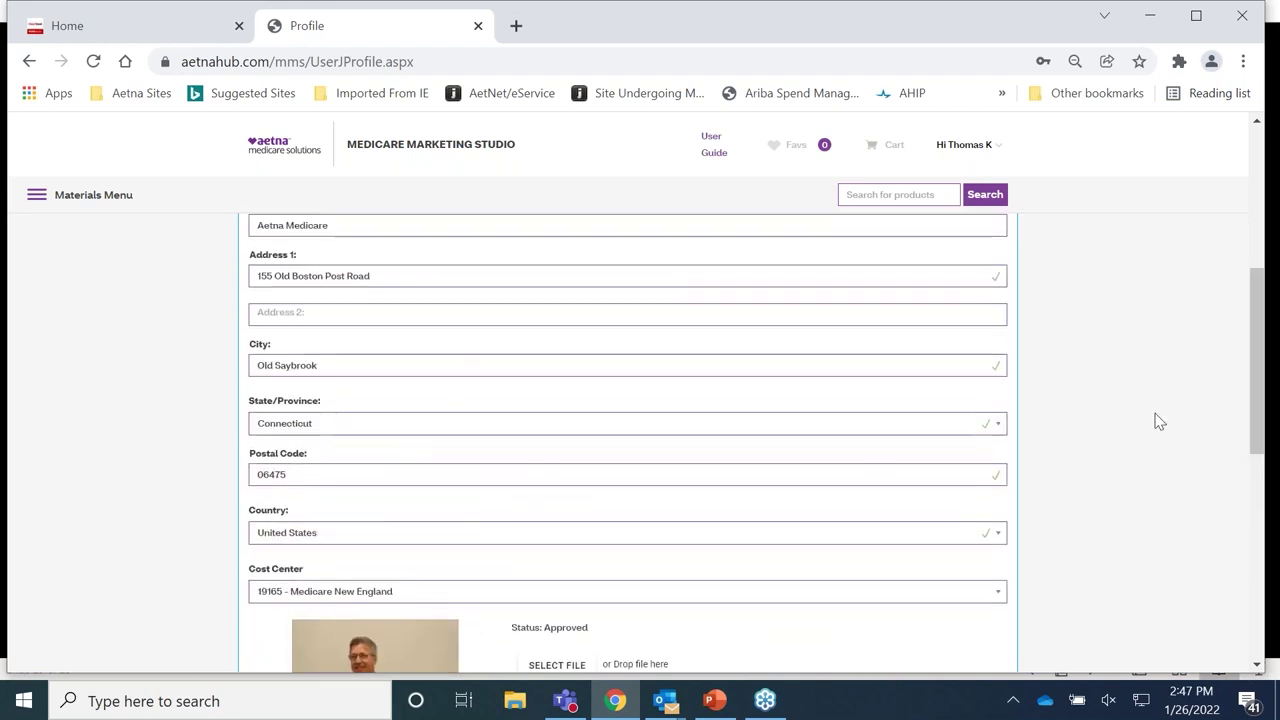
# Step: Open the account's order history to review recent orders
pyautogui.click(999, 150)
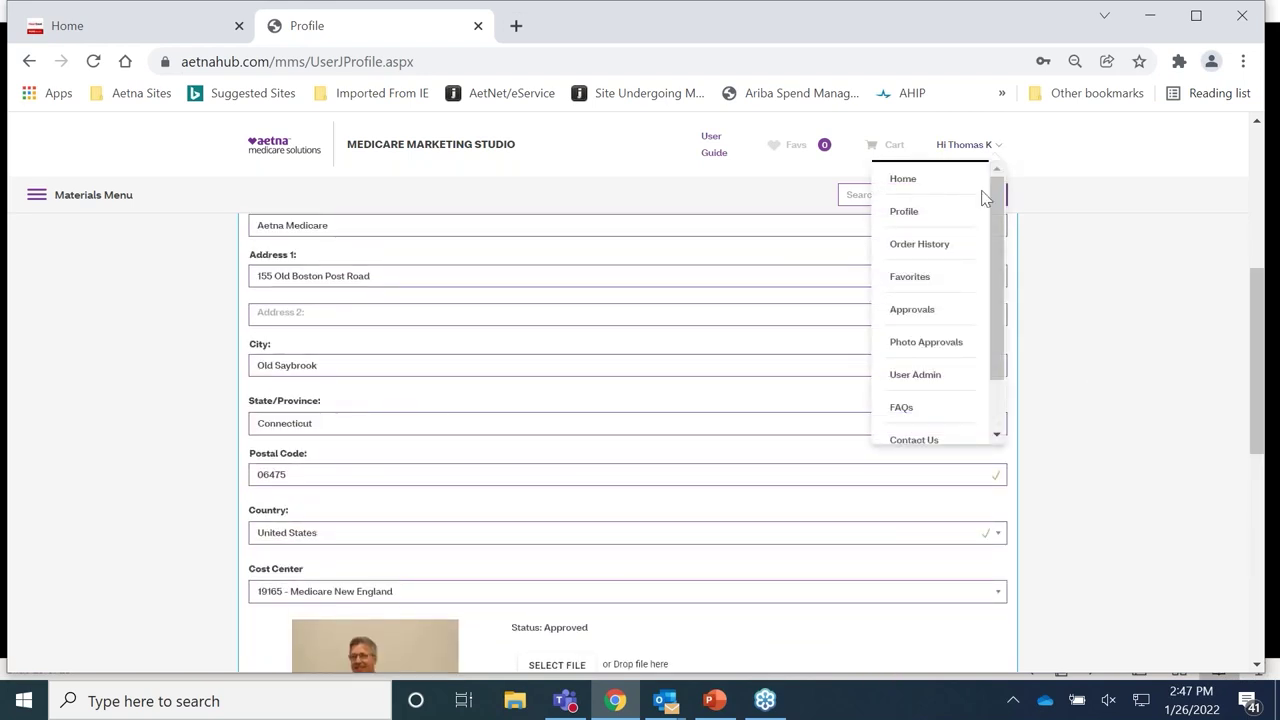
pyautogui.click(938, 257)
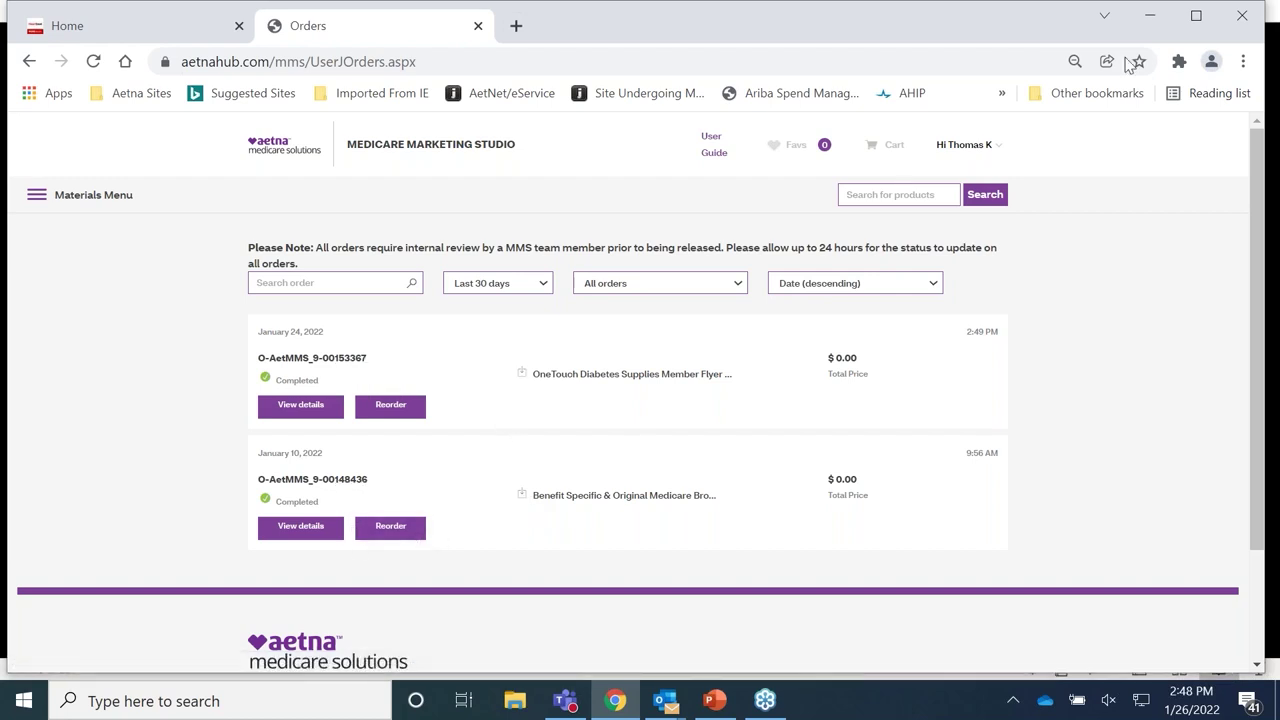
# Step: Return to the home page and search by material type for Direct Mail in Middlesex, Connecticut, aimed at MAPD prospects
pyautogui.click(960, 150)
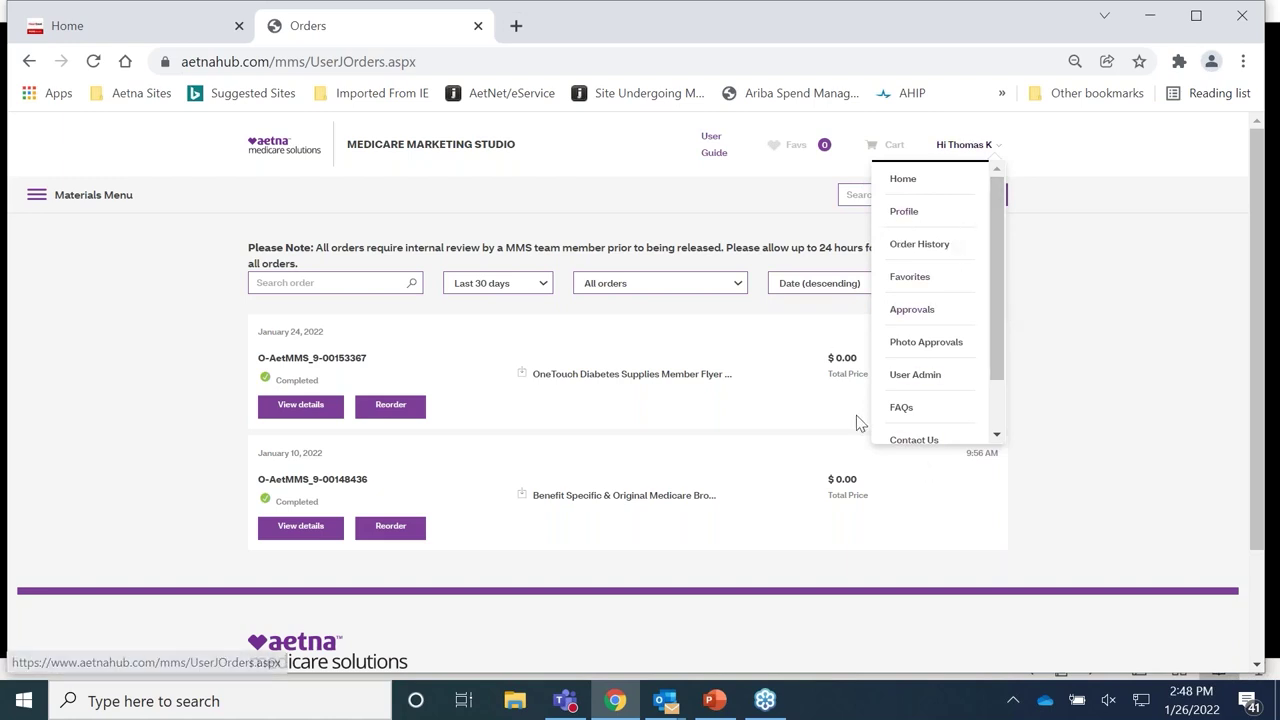
pyautogui.click(901, 184)
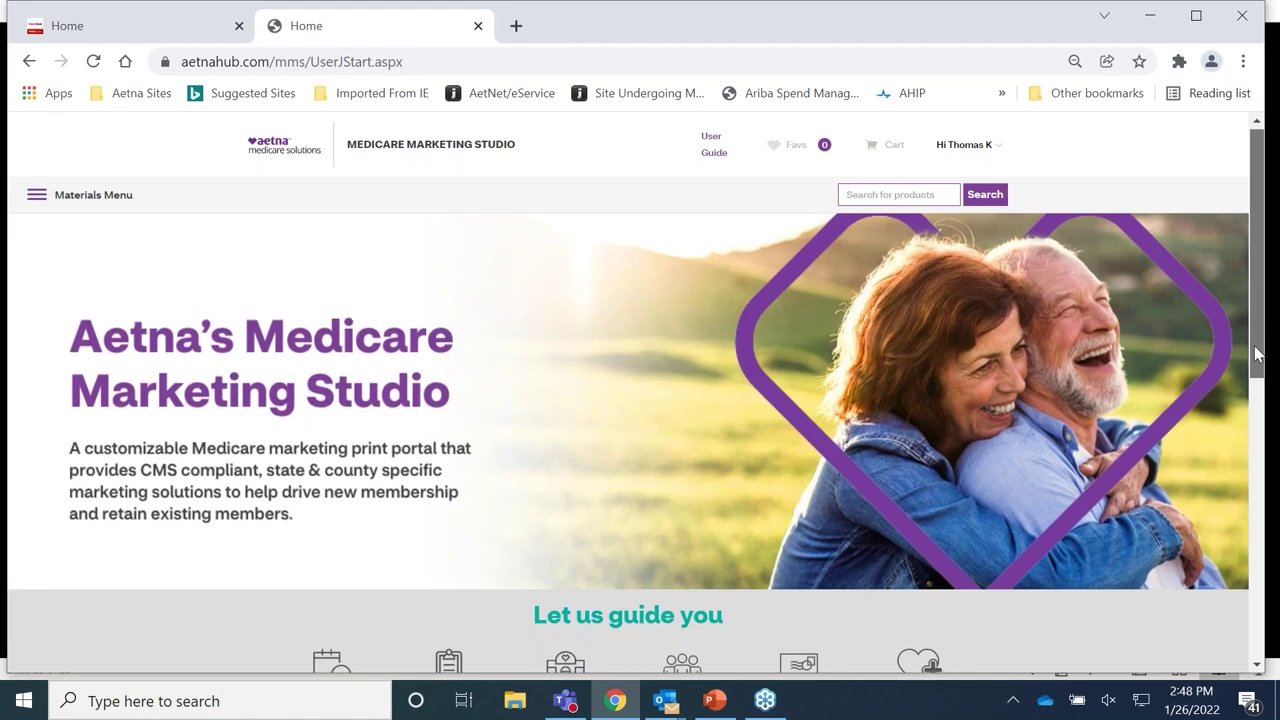
pyautogui.scroll(-3, 1252, 350)
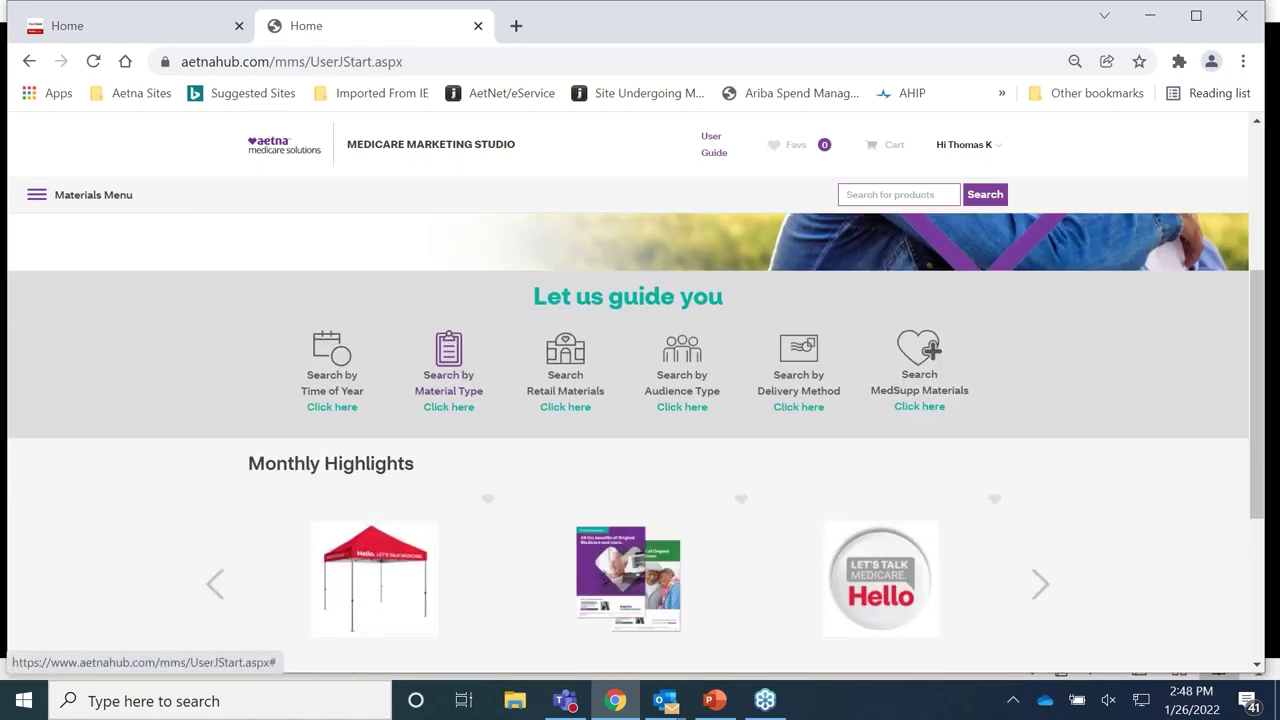
pyautogui.click(447, 374)
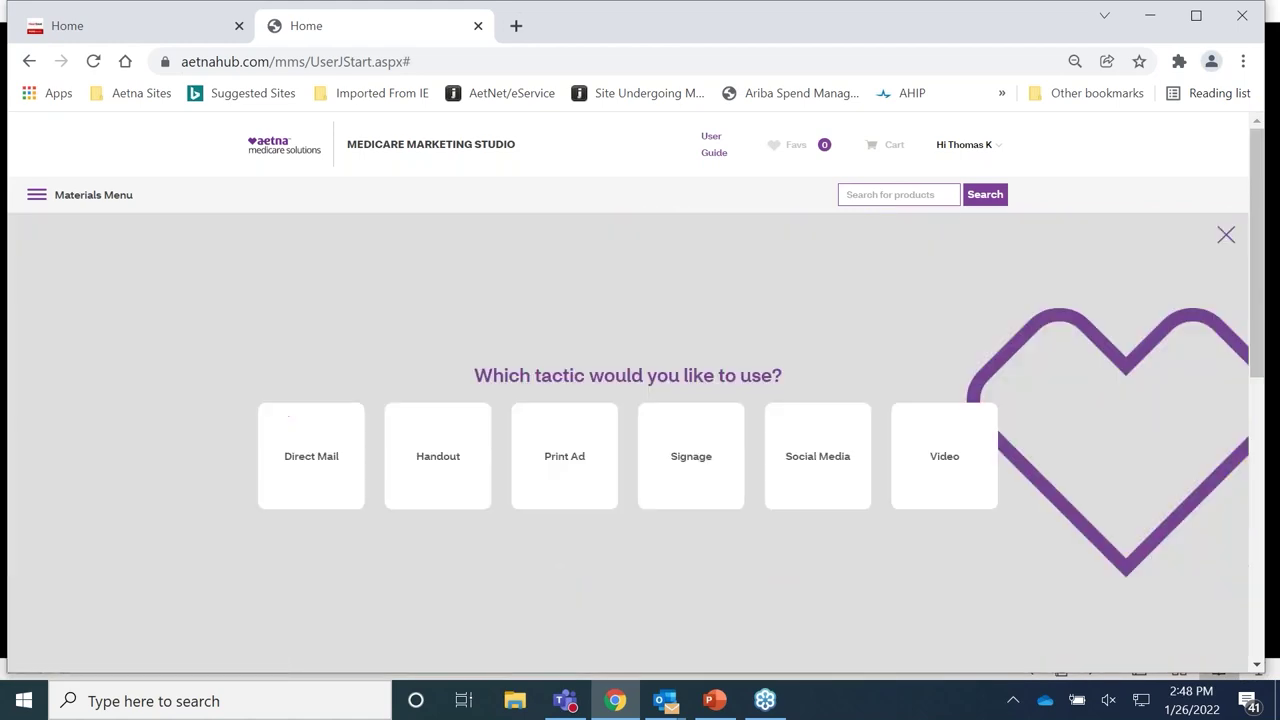
pyautogui.click(314, 456)
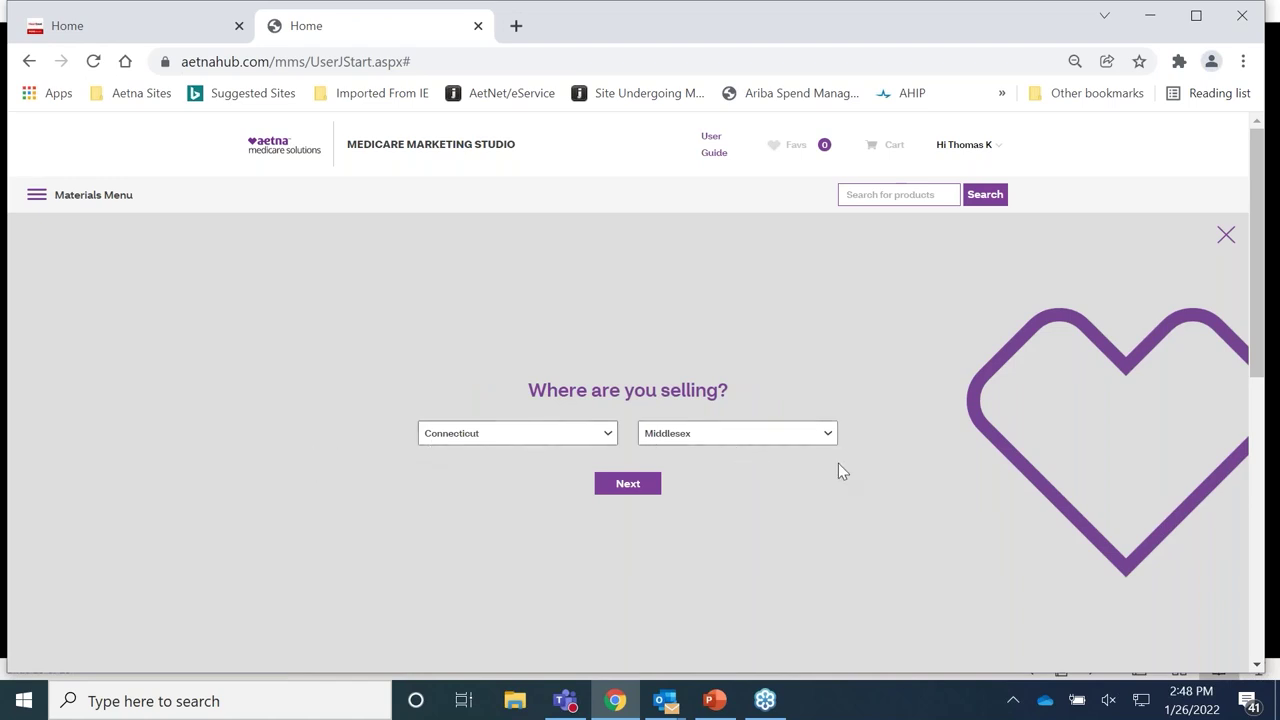
pyautogui.click(624, 488)
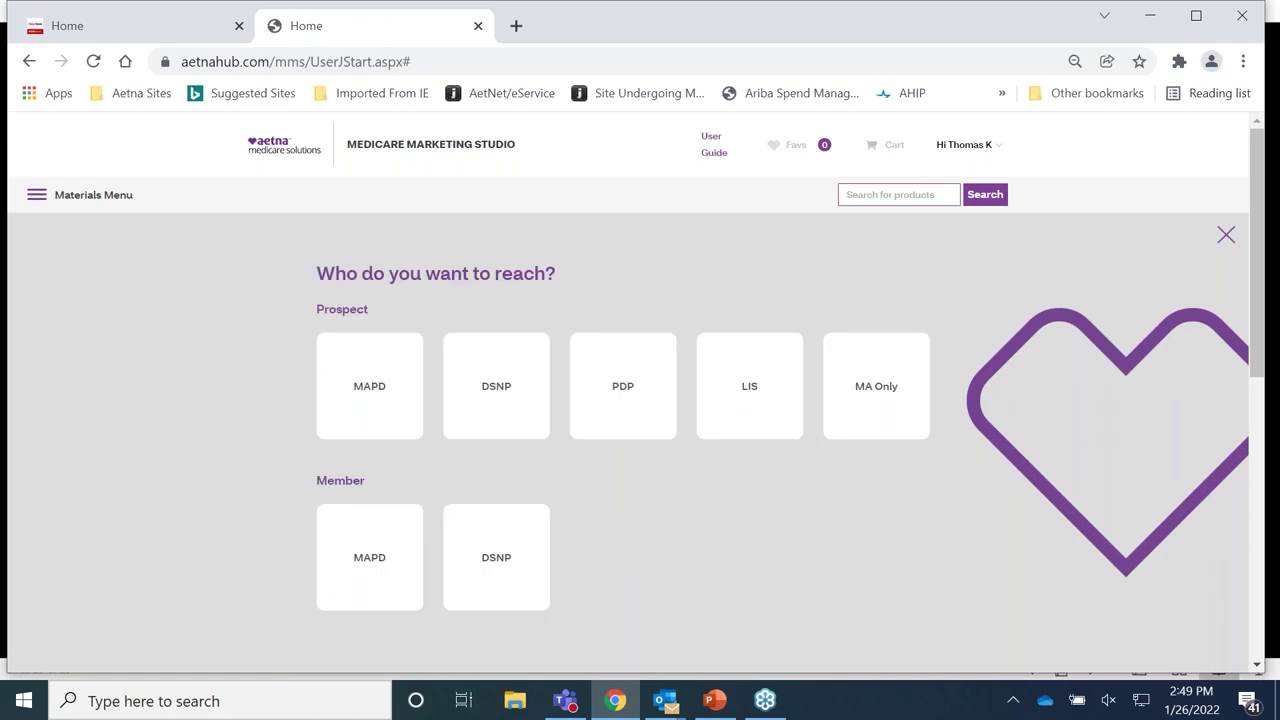
pyautogui.click(379, 395)
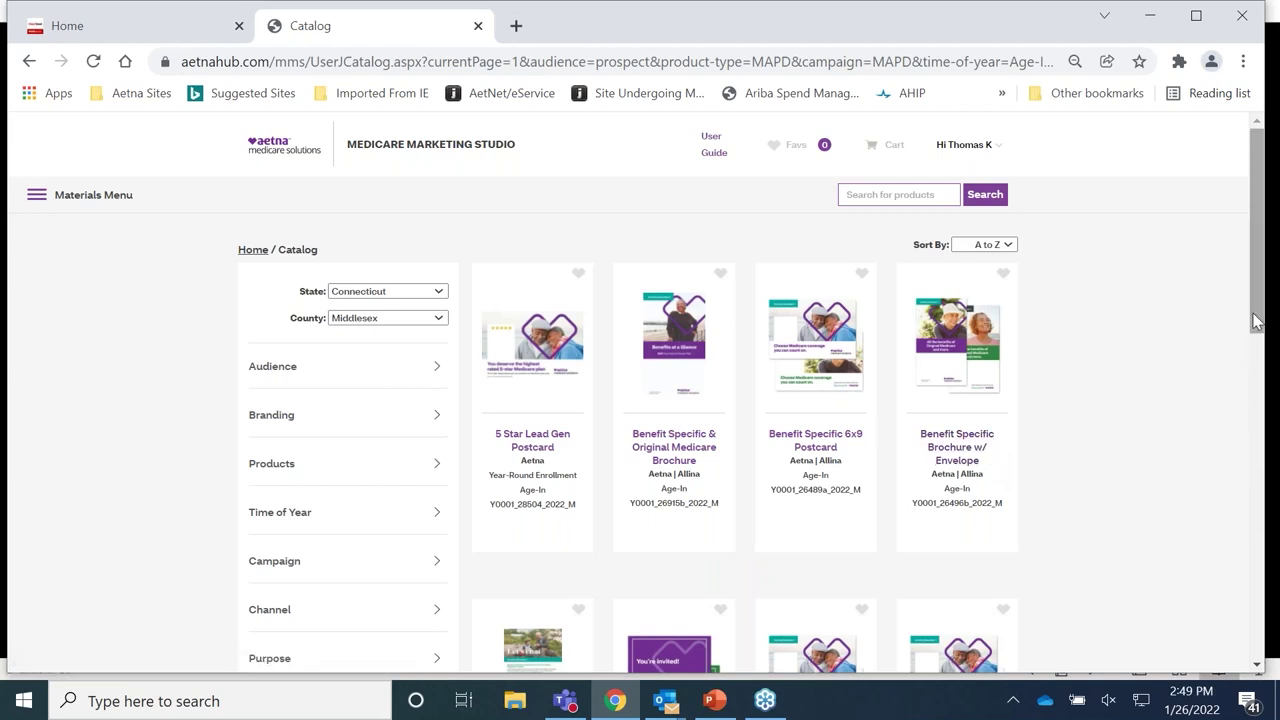
# Step: Look through the catalog results and open the Benefit Specific 6x9 Postcard for customization
pyautogui.moveTo(1256, 320); pyautogui.dragTo(1222, 530)
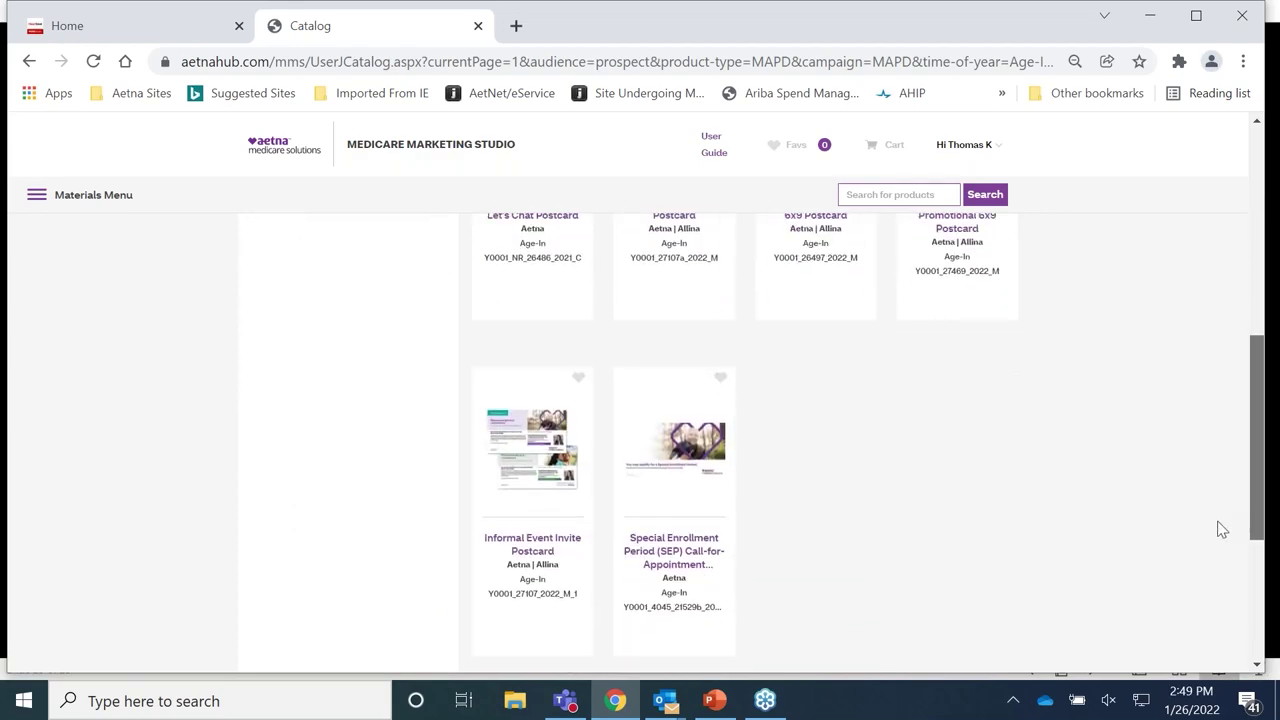
pyautogui.scroll(5, 1217, 526)
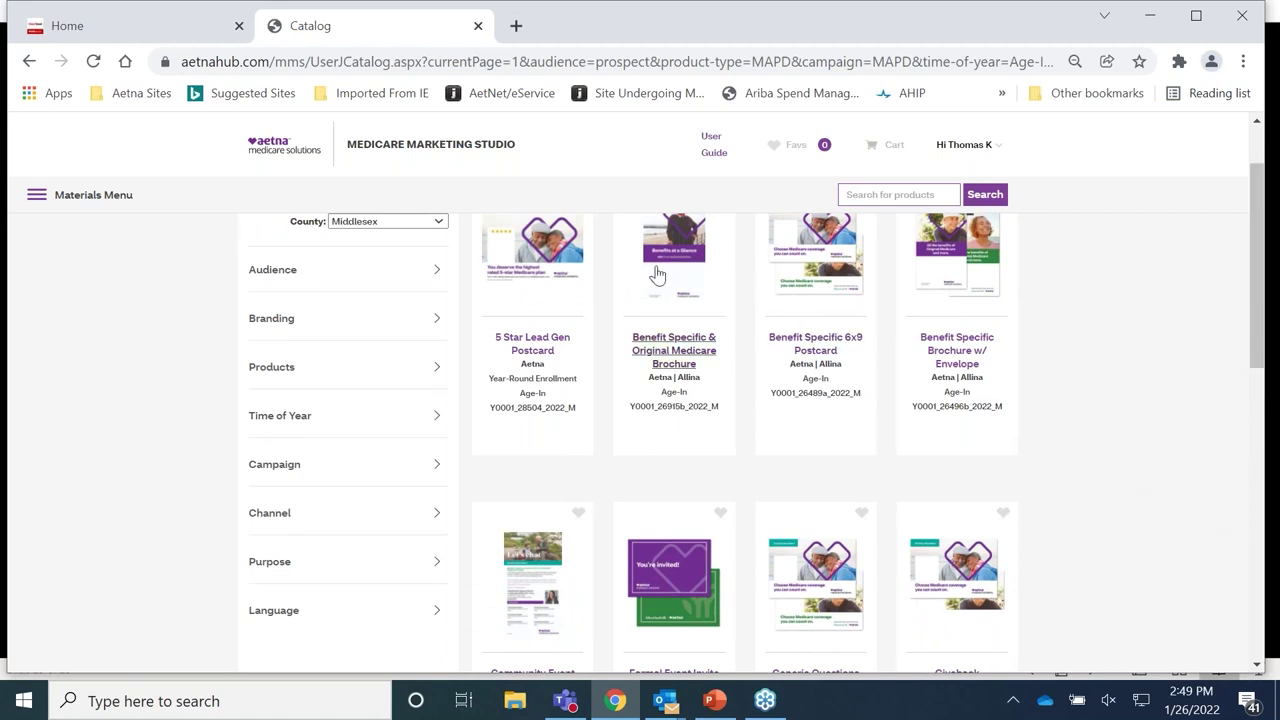
pyautogui.click(815, 350)
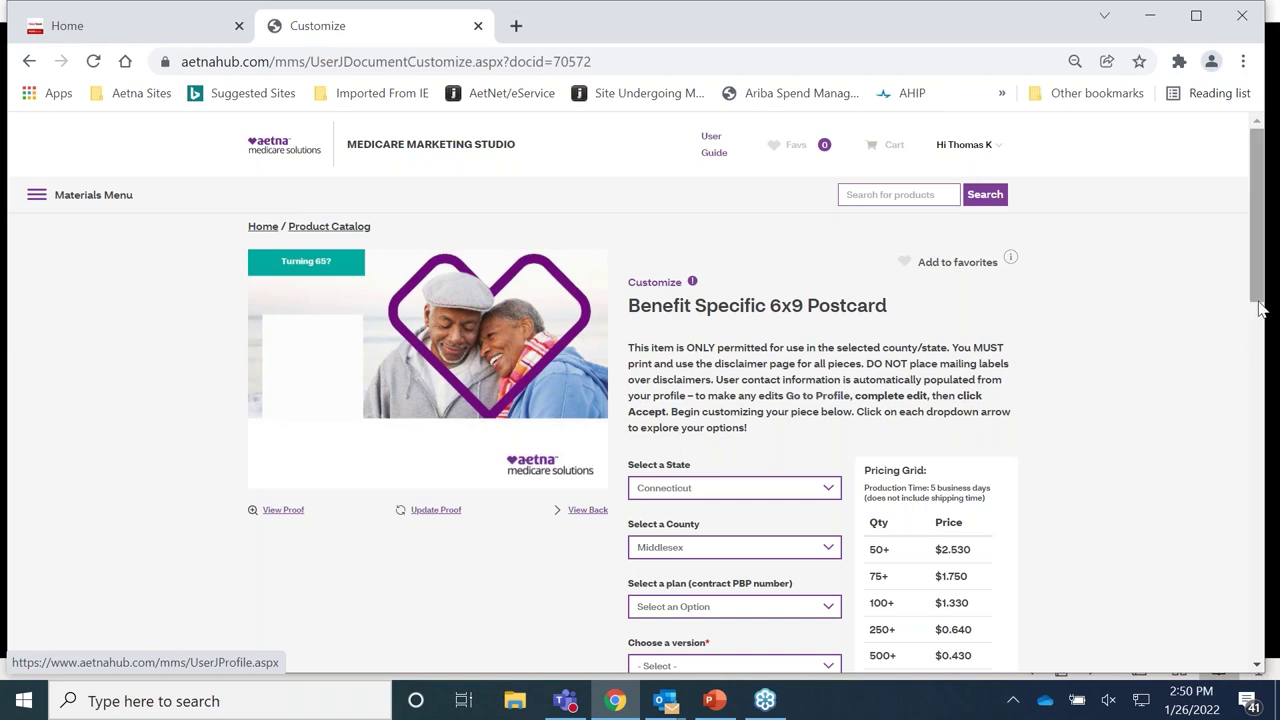
# Step: Select the Aetna Medicare Essential Elite Plan (PPO) - 2022_H5521-352 as the postcard's plan
pyautogui.moveTo(1259, 308); pyautogui.dragTo(1249, 340)
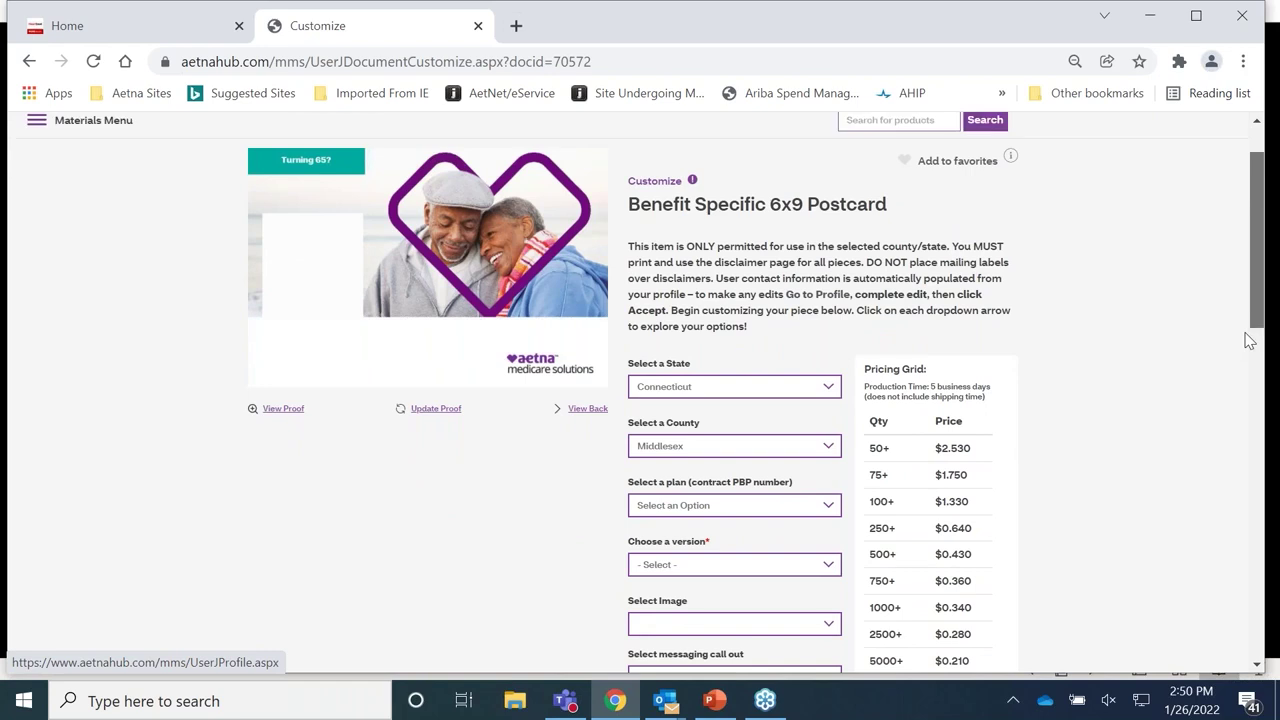
pyautogui.scroll(1, 1249, 340)
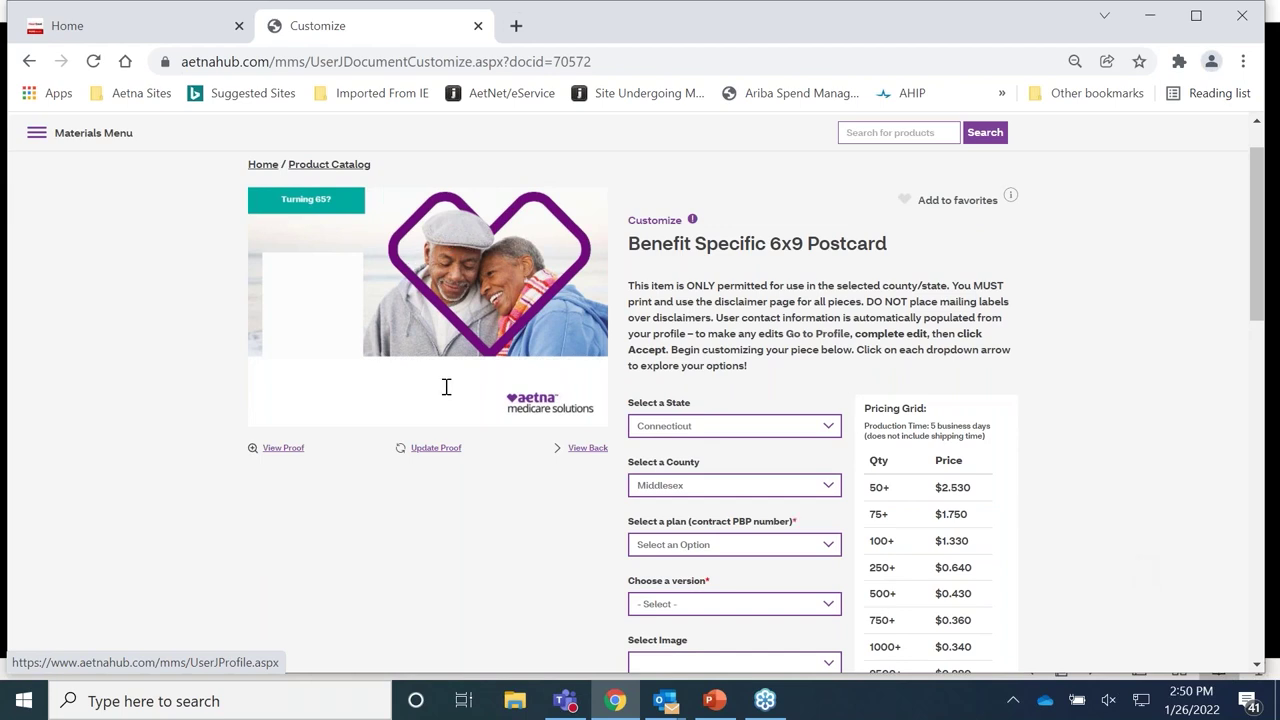
pyautogui.click(830, 547)
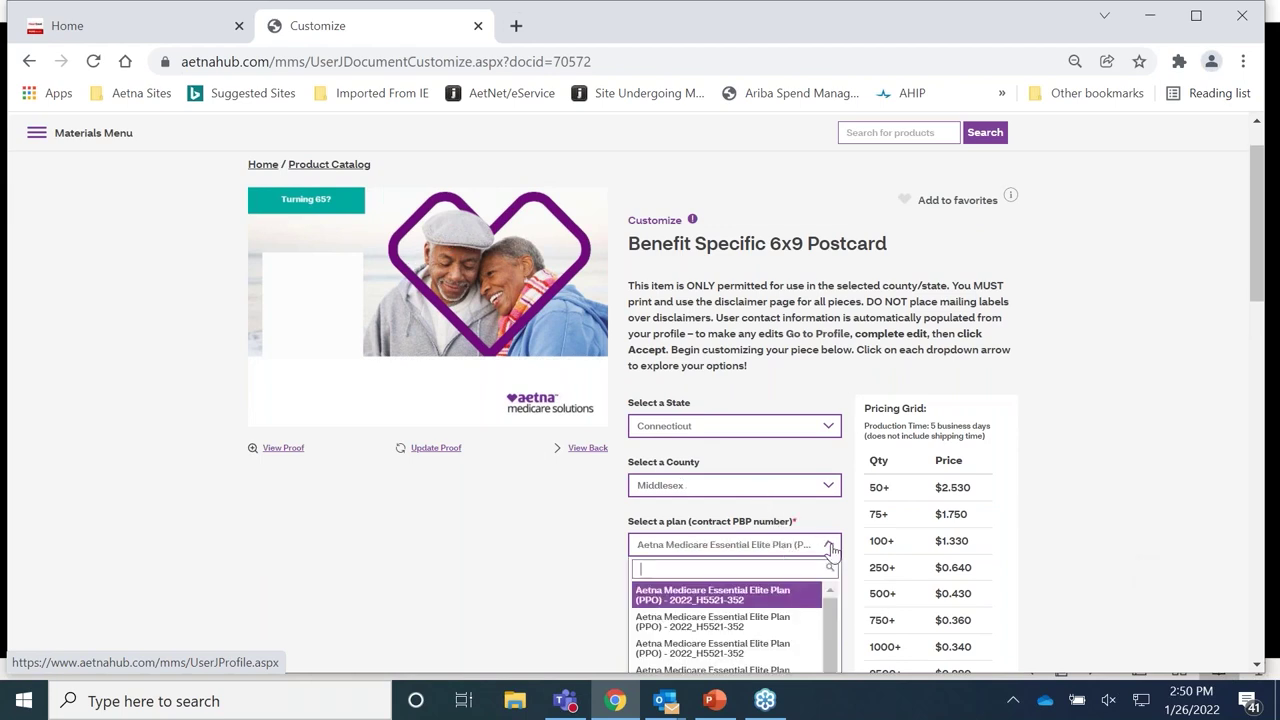
pyautogui.click(762, 628)
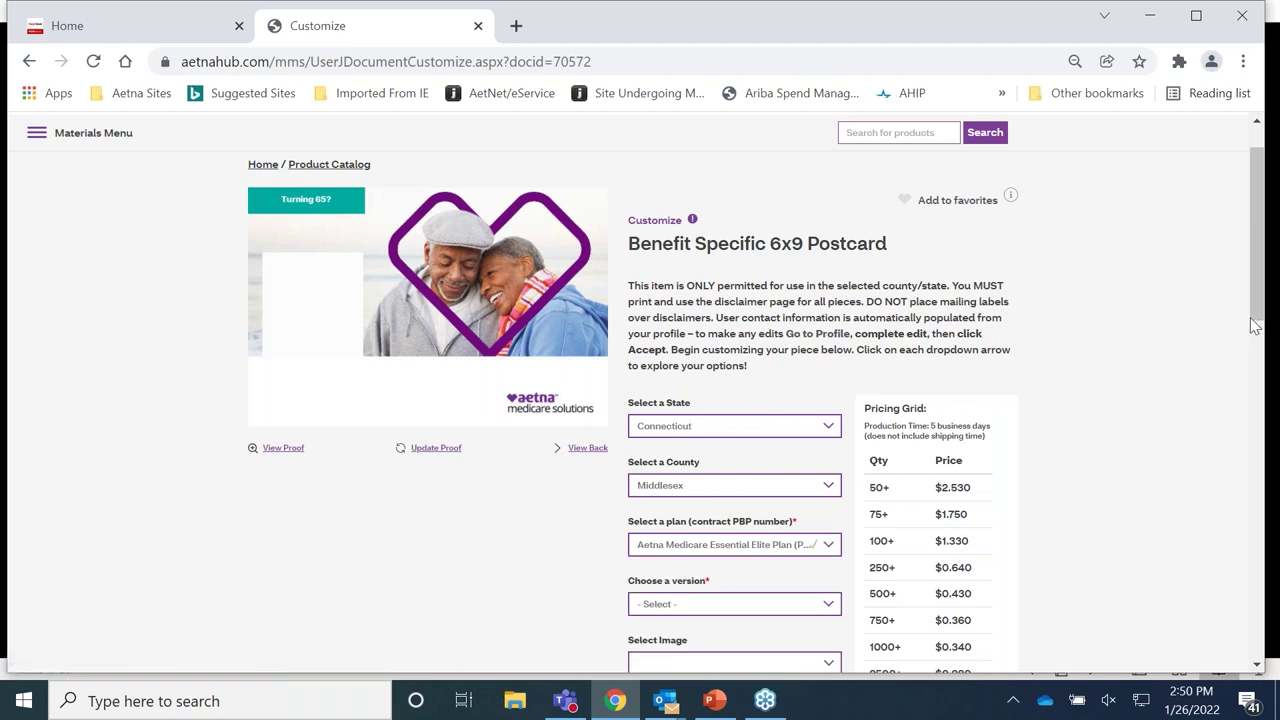
# Step: Choose the Appointment version for the postcard
pyautogui.scroll(-1, 1258, 316)
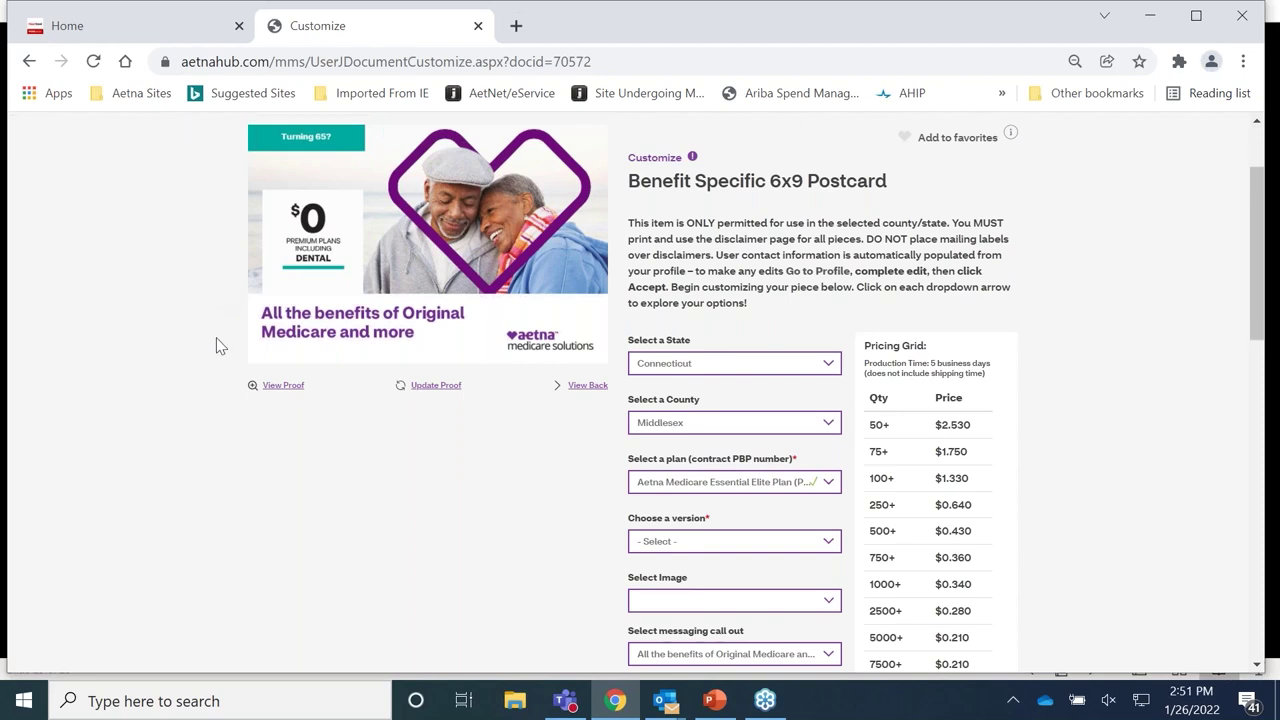
pyautogui.click(828, 541)
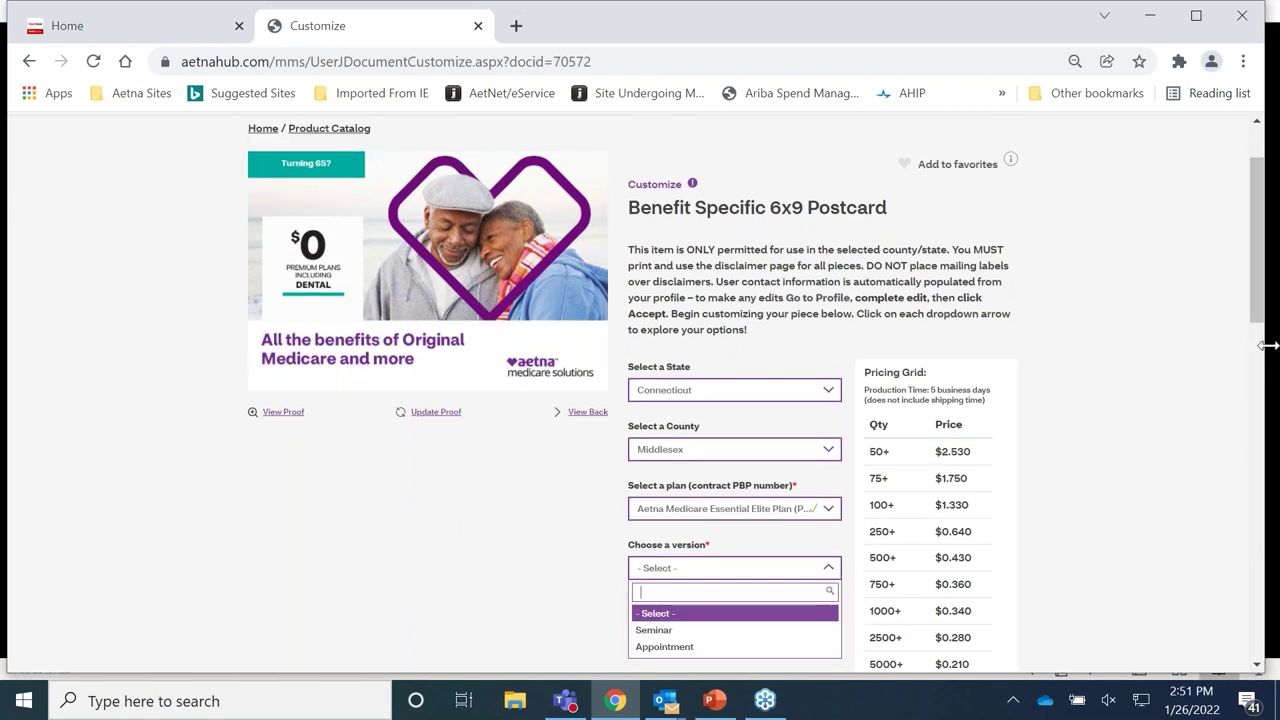
pyautogui.moveTo(1258, 312); pyautogui.dragTo(1258, 327)
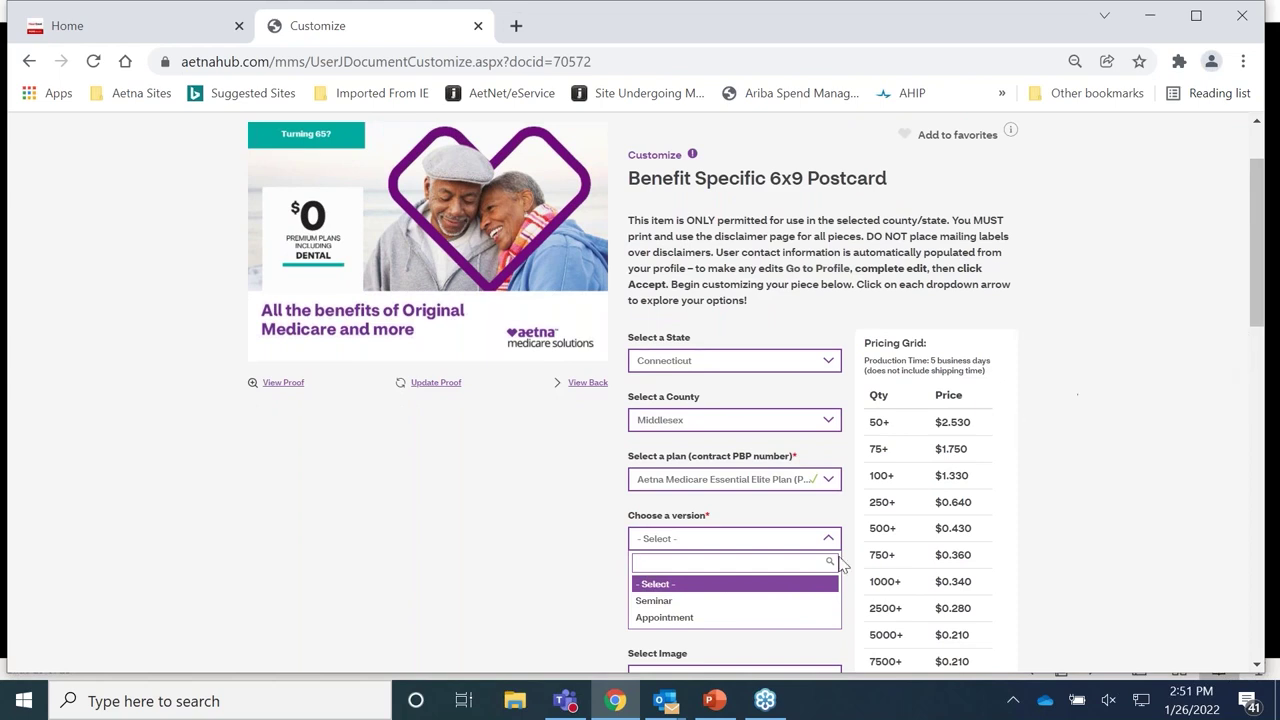
pyautogui.click(702, 618)
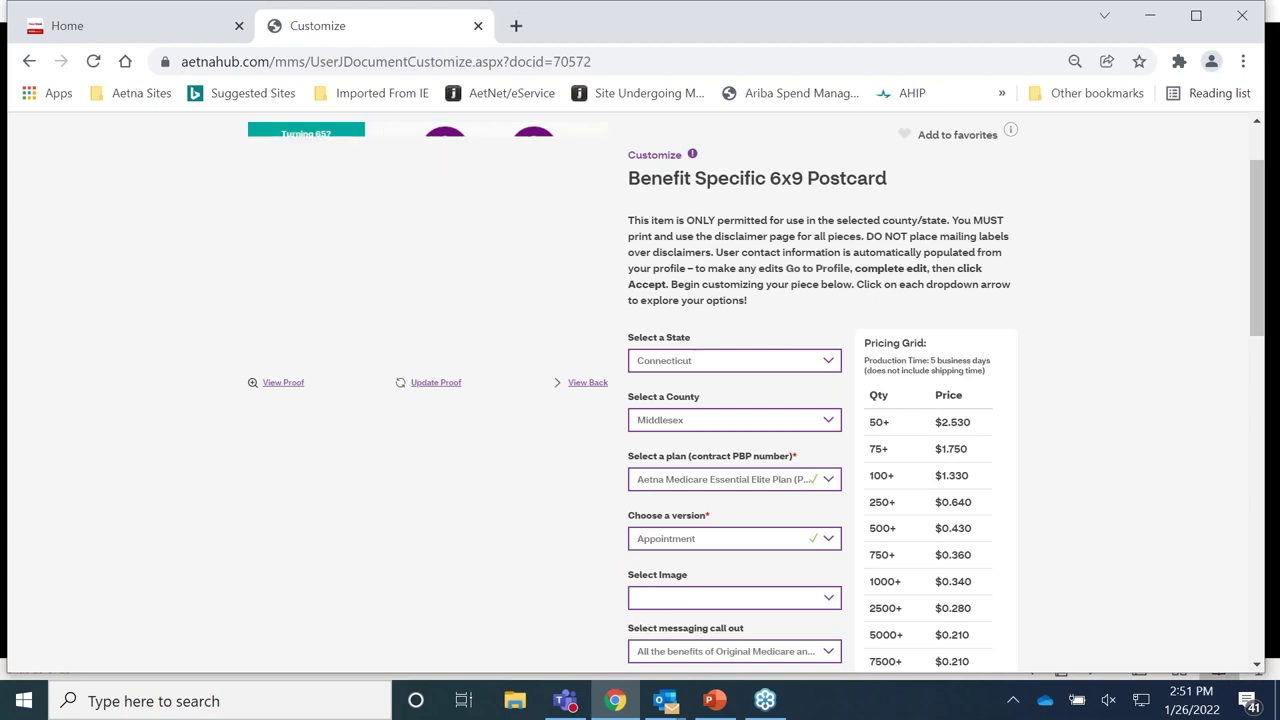
# Step: Change the postcard's image to the couple hugging in a sunny green field
pyautogui.click(834, 604)
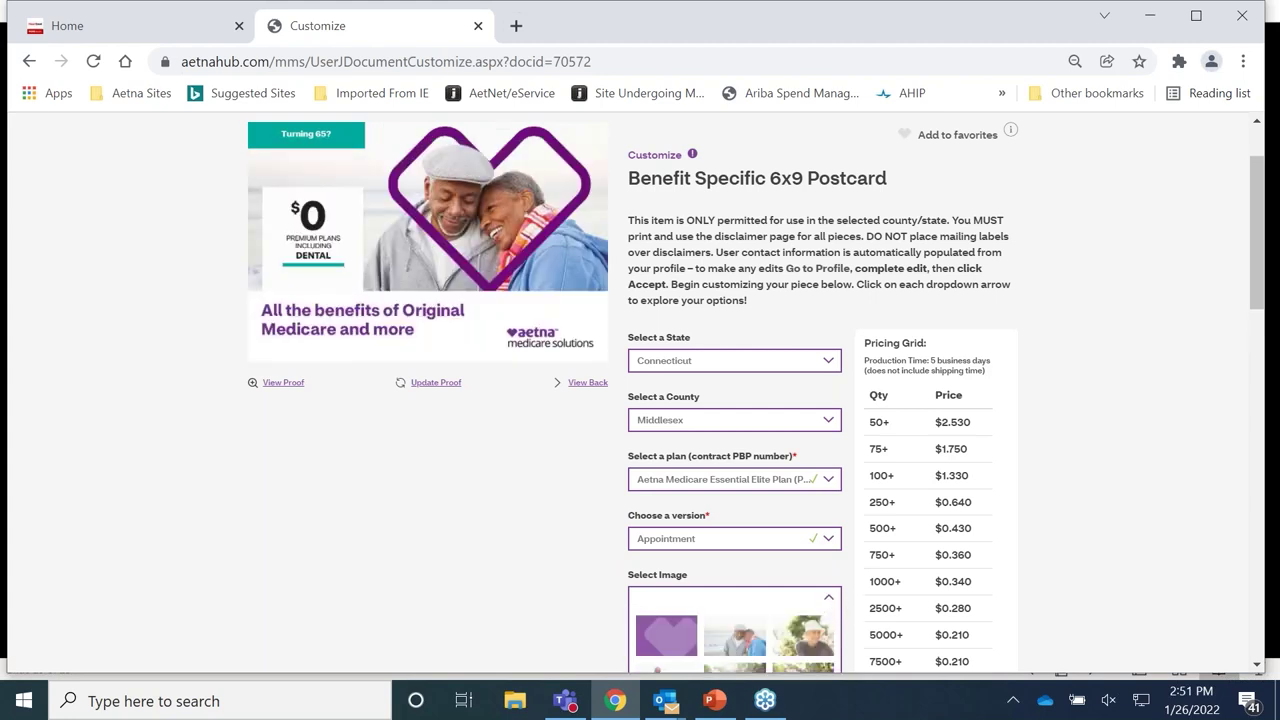
pyautogui.moveTo(1258, 307); pyautogui.dragTo(1253, 376)
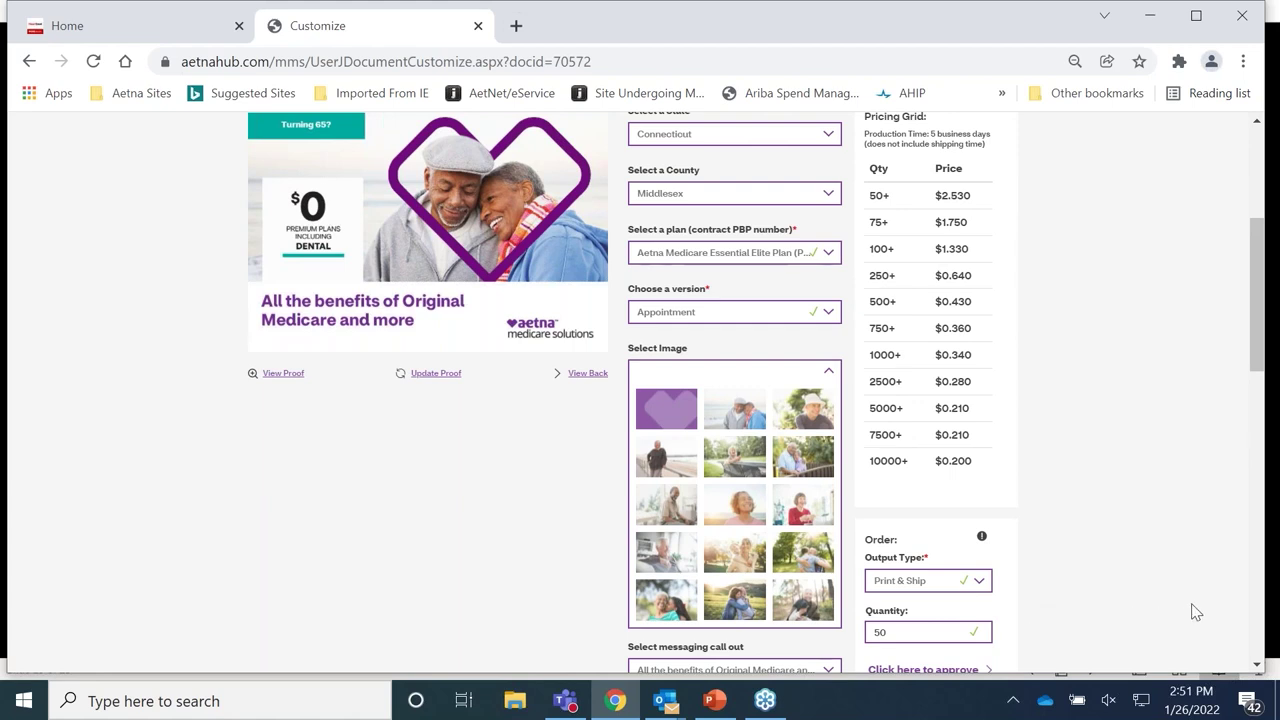
pyautogui.click(1160, 617)
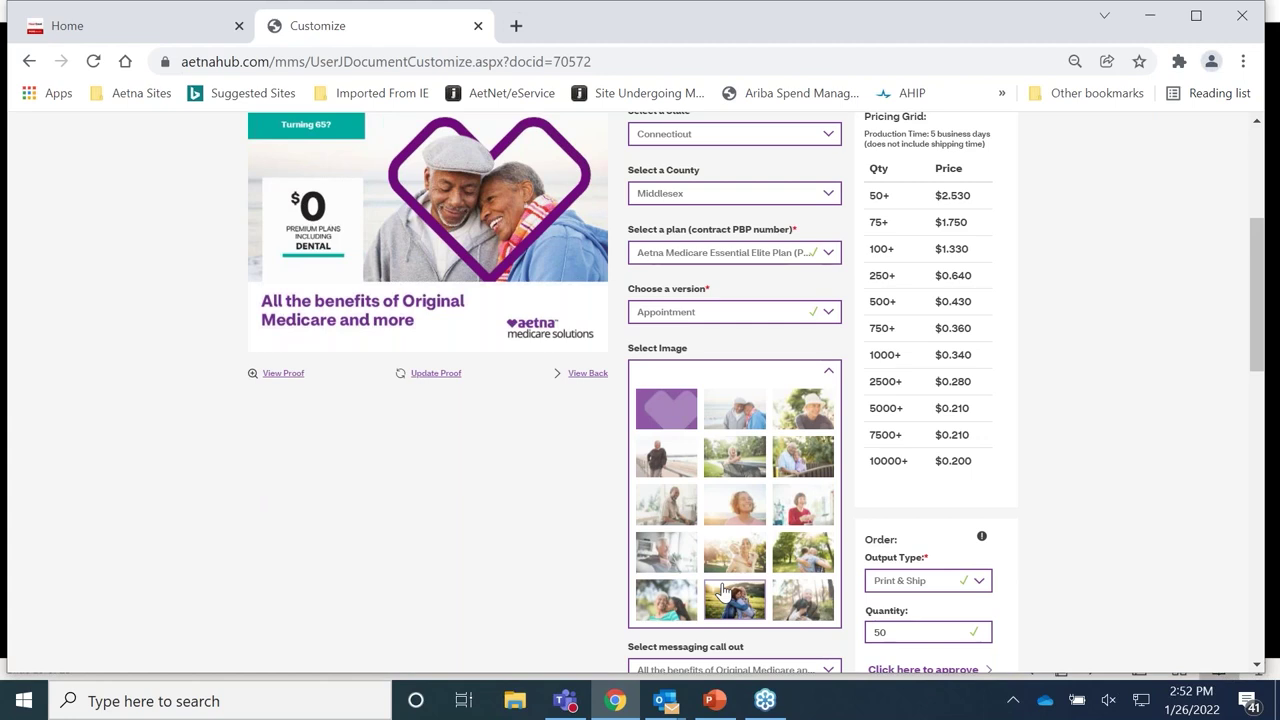
pyautogui.click(748, 607)
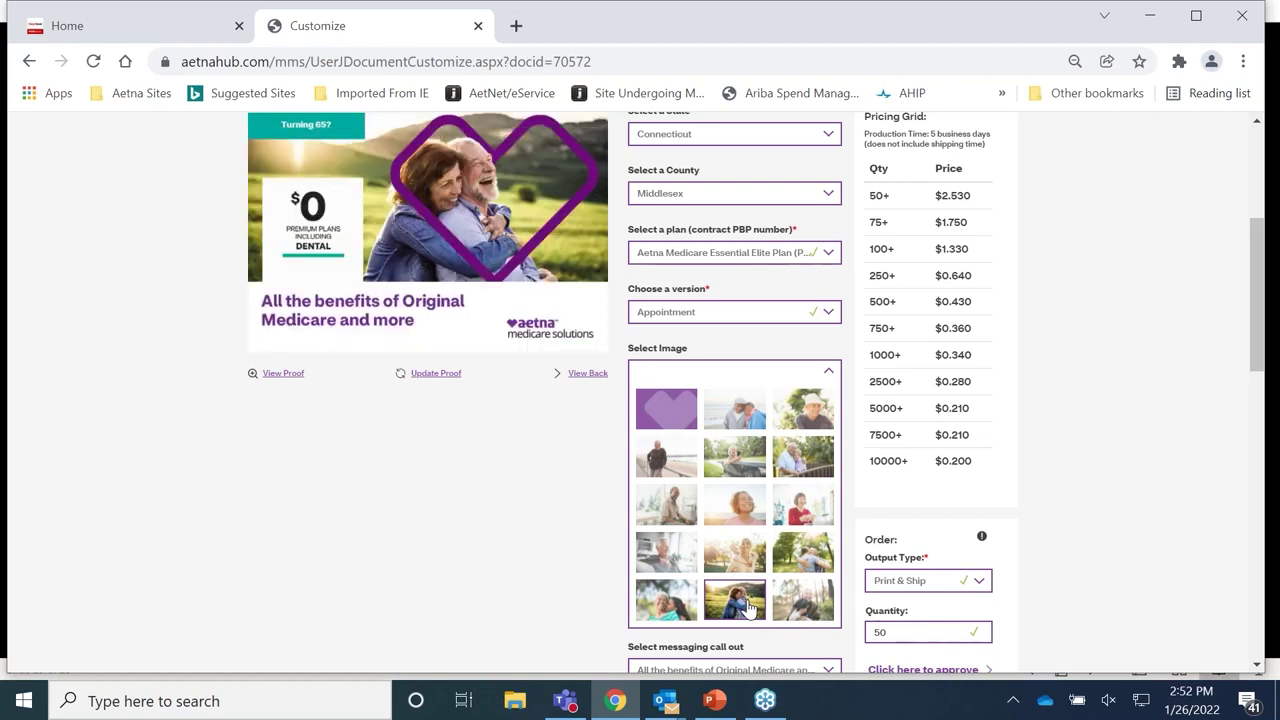
# Step: Set the messaging call out to "Health care for the whole you in MIDDLESEX county"
pyautogui.moveTo(1260, 362); pyautogui.dragTo(1260, 423)
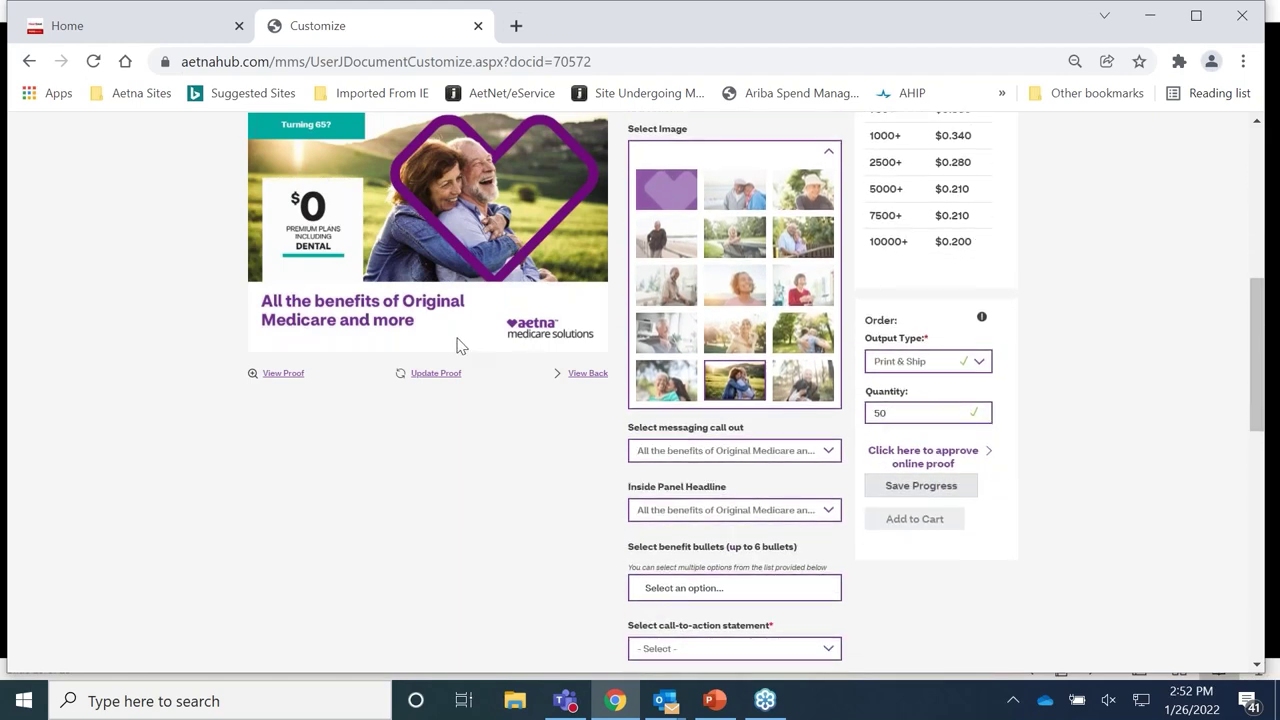
pyautogui.click(829, 452)
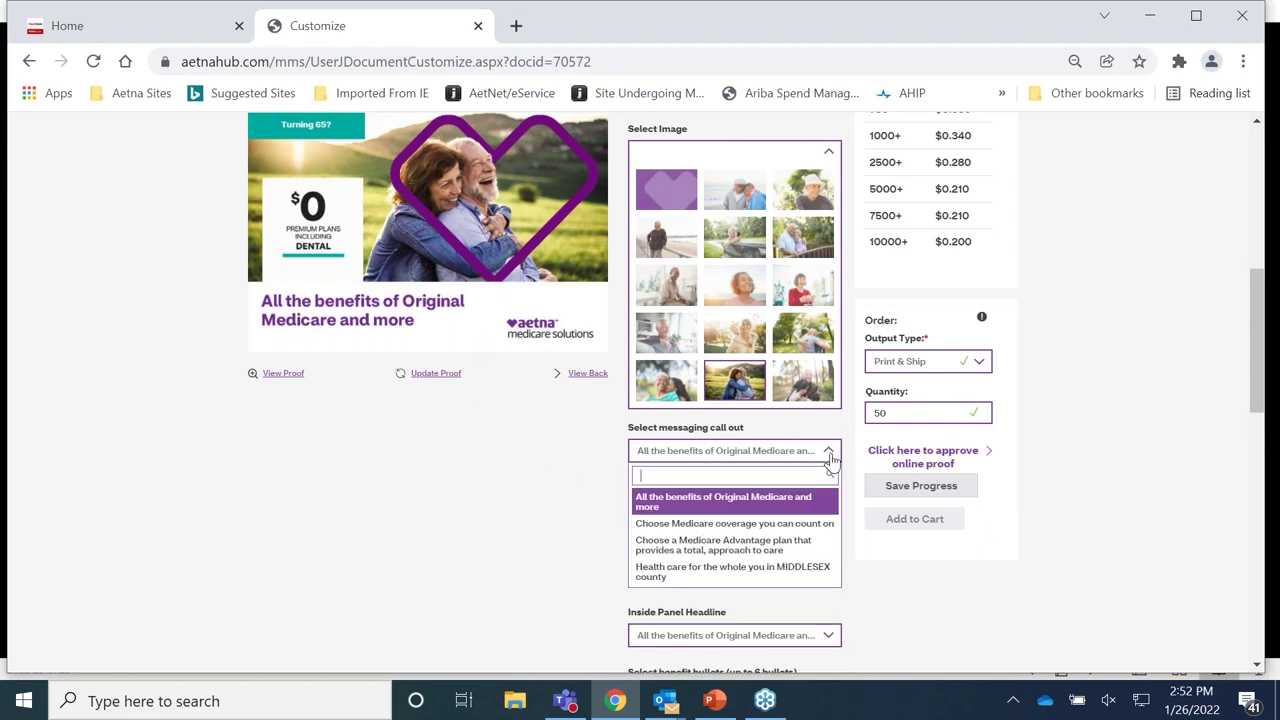
pyautogui.click(739, 572)
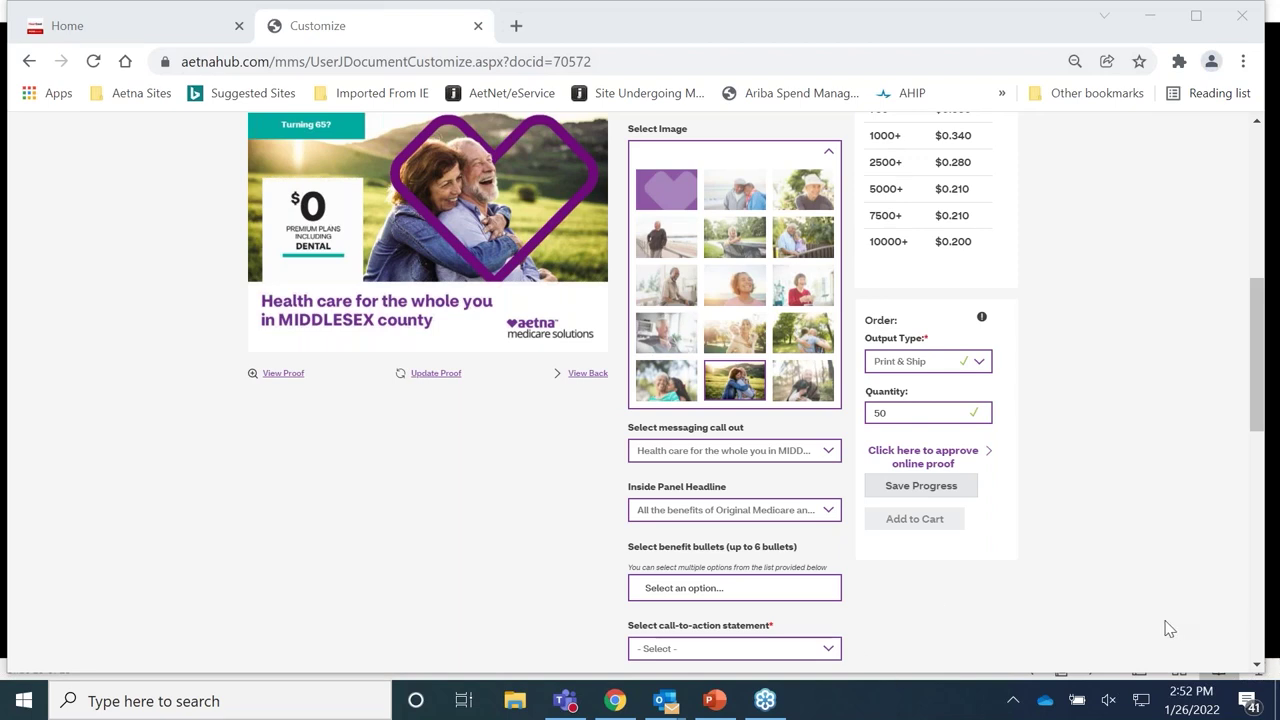
# Step: Set the inside panel headline to "Medicare Advantage plans that provide a total approach to care" and show the postcard's back in the preview
pyautogui.click(829, 514)
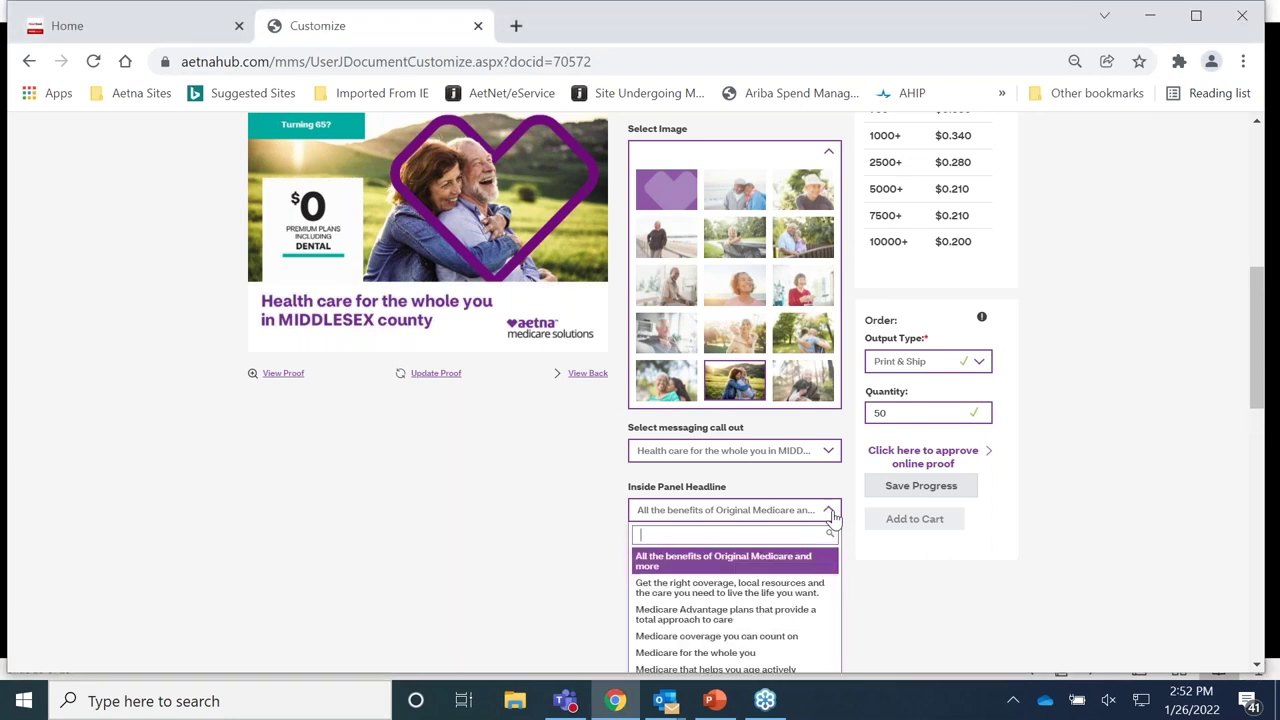
pyautogui.click(752, 617)
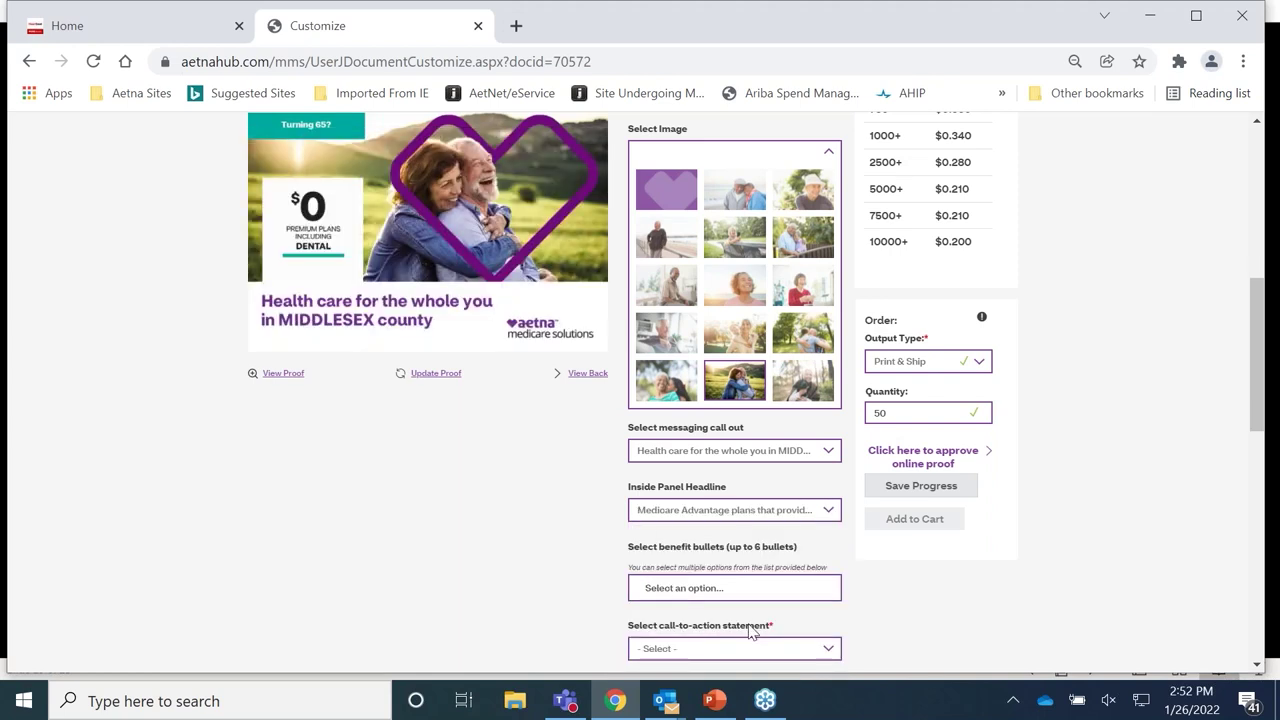
pyautogui.moveTo(1260, 366); pyautogui.dragTo(1260, 416)
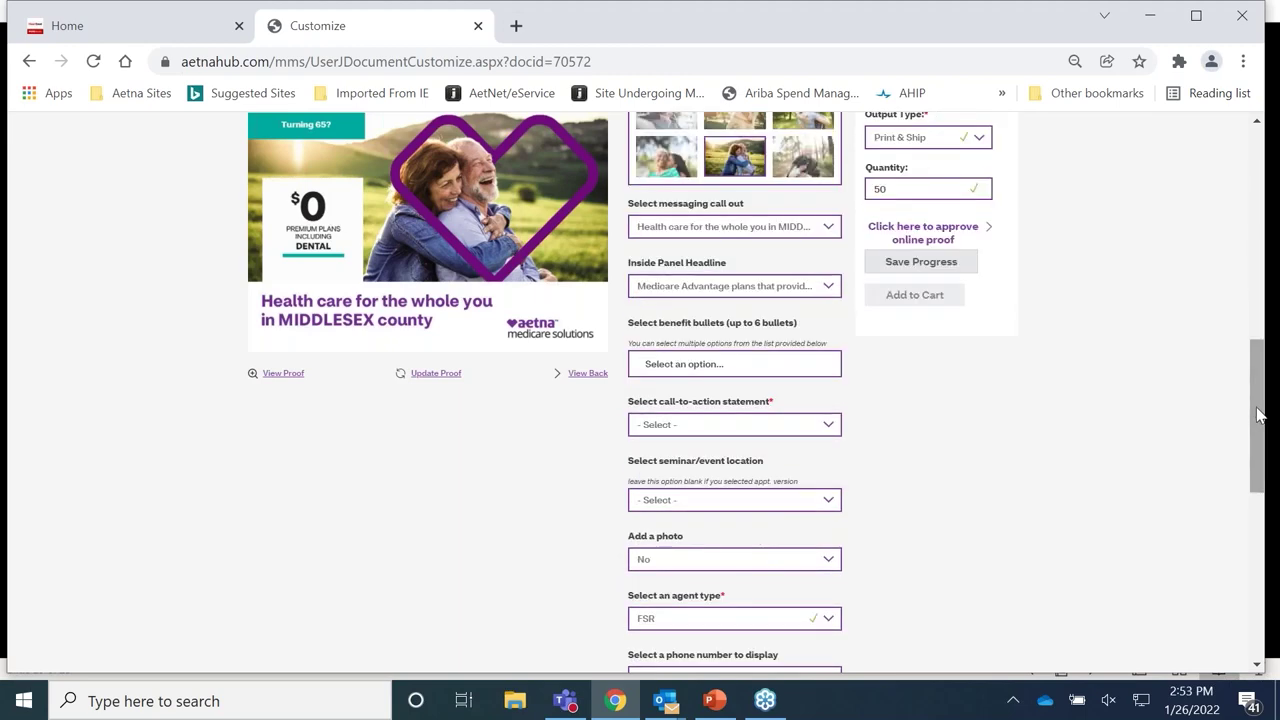
pyautogui.click(587, 374)
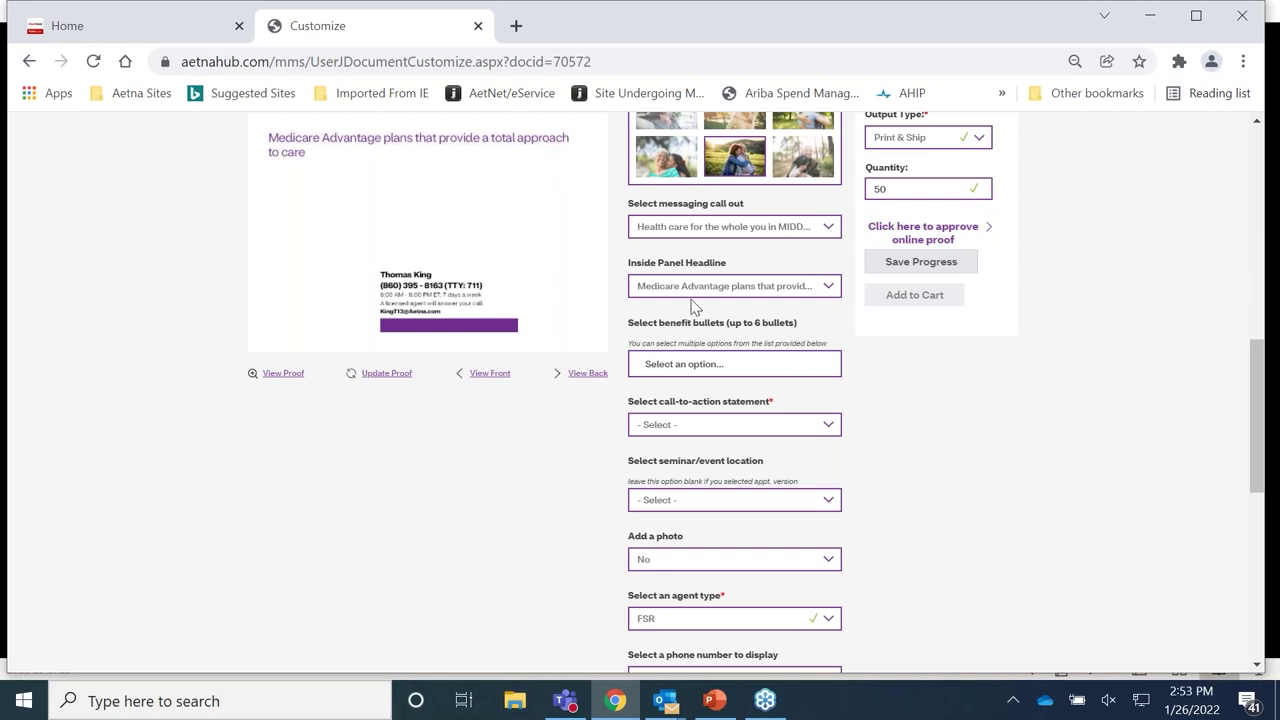
# Step: Add benefit bullets for $0 copay network dental coverage, the $150 eyewear benefit, and $0 copays for up to 100 day supply of Tier 1 and 2 medications
pyautogui.scroll(1, 1260, 366)
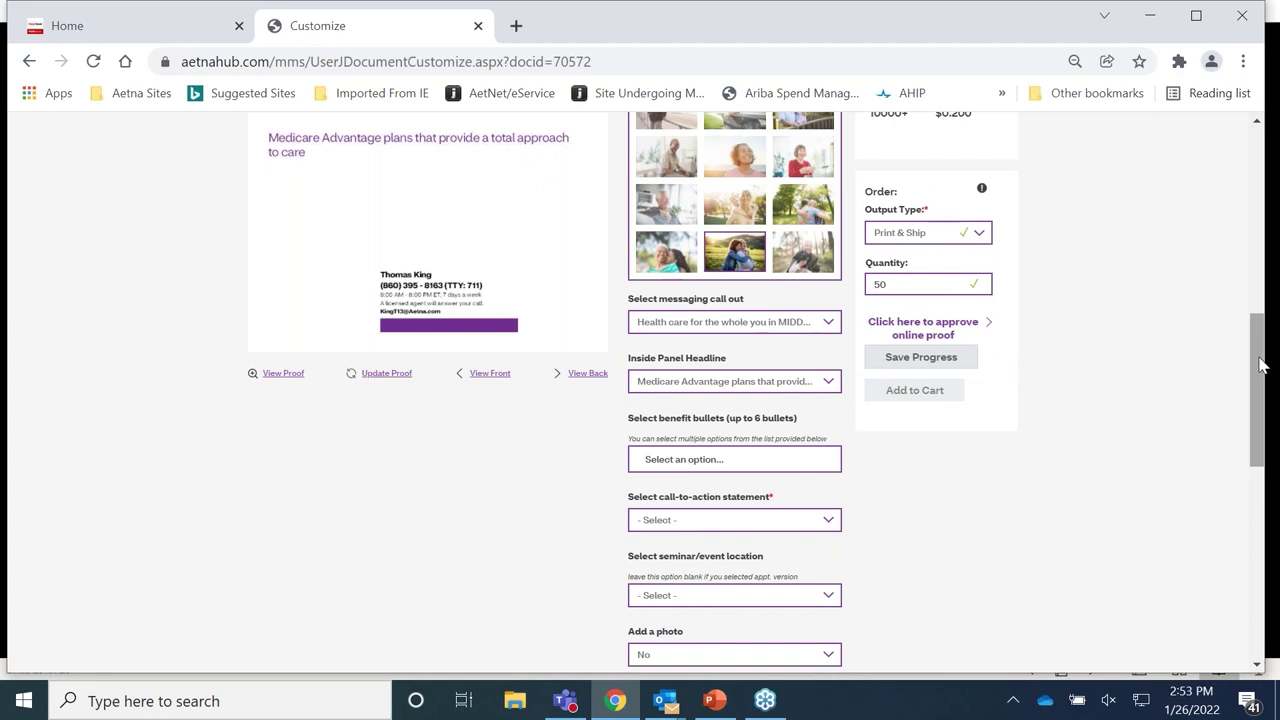
pyautogui.click(778, 462)
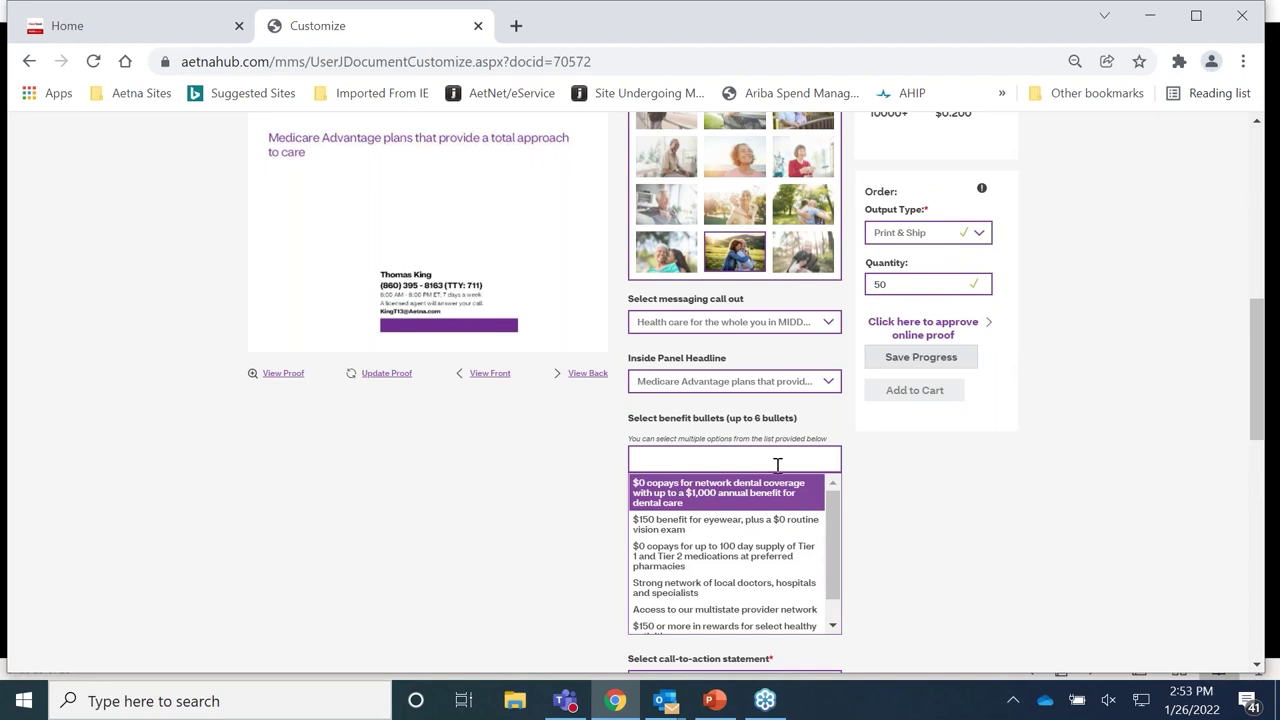
pyautogui.click(778, 491)
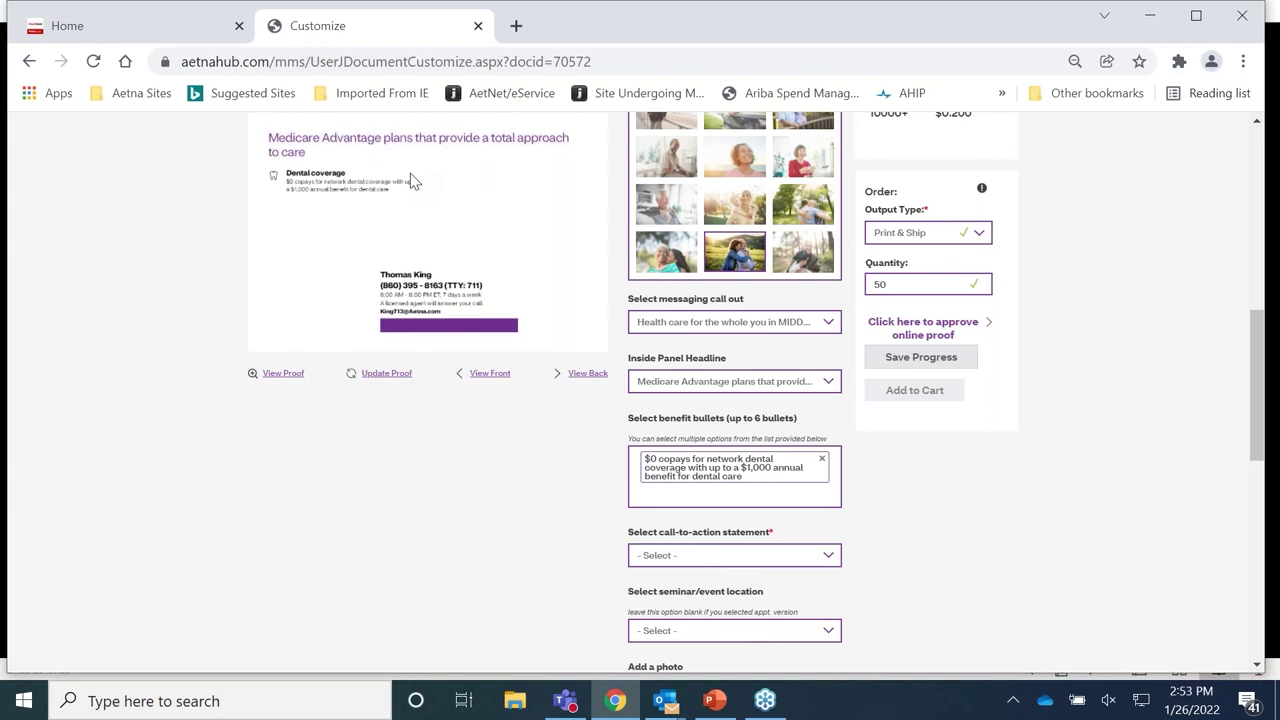
pyautogui.click(674, 500)
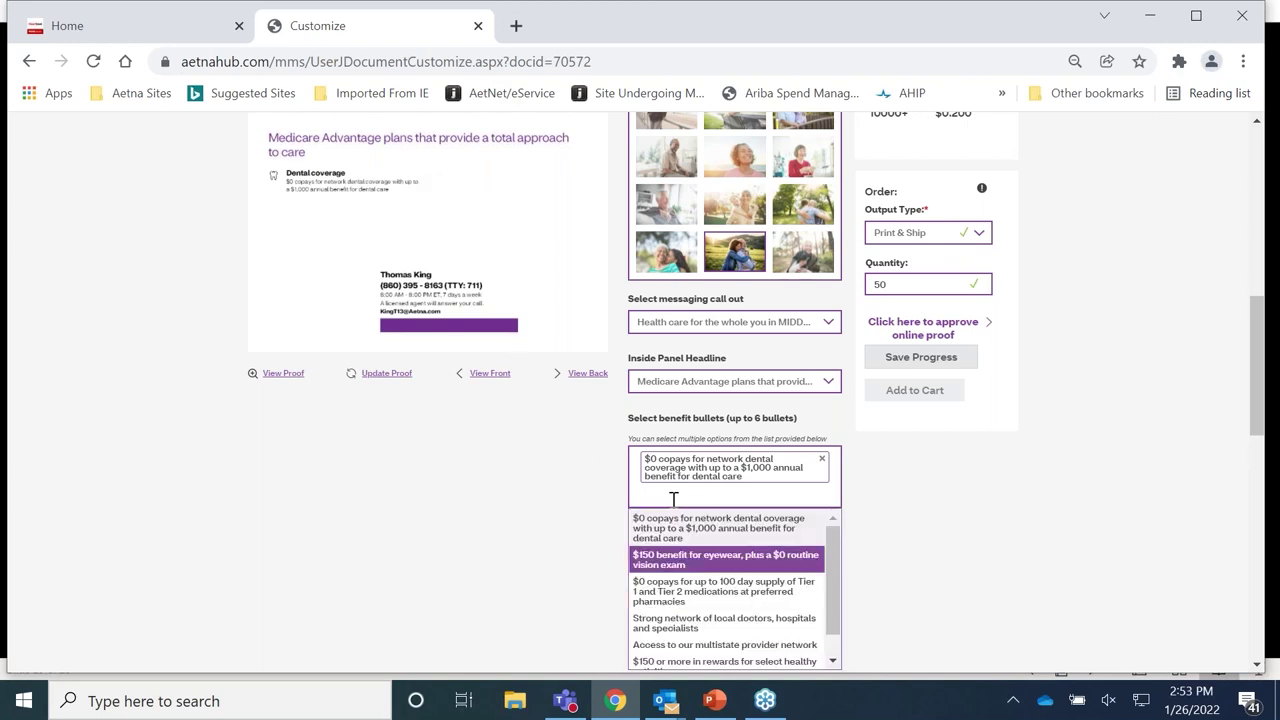
pyautogui.click(688, 560)
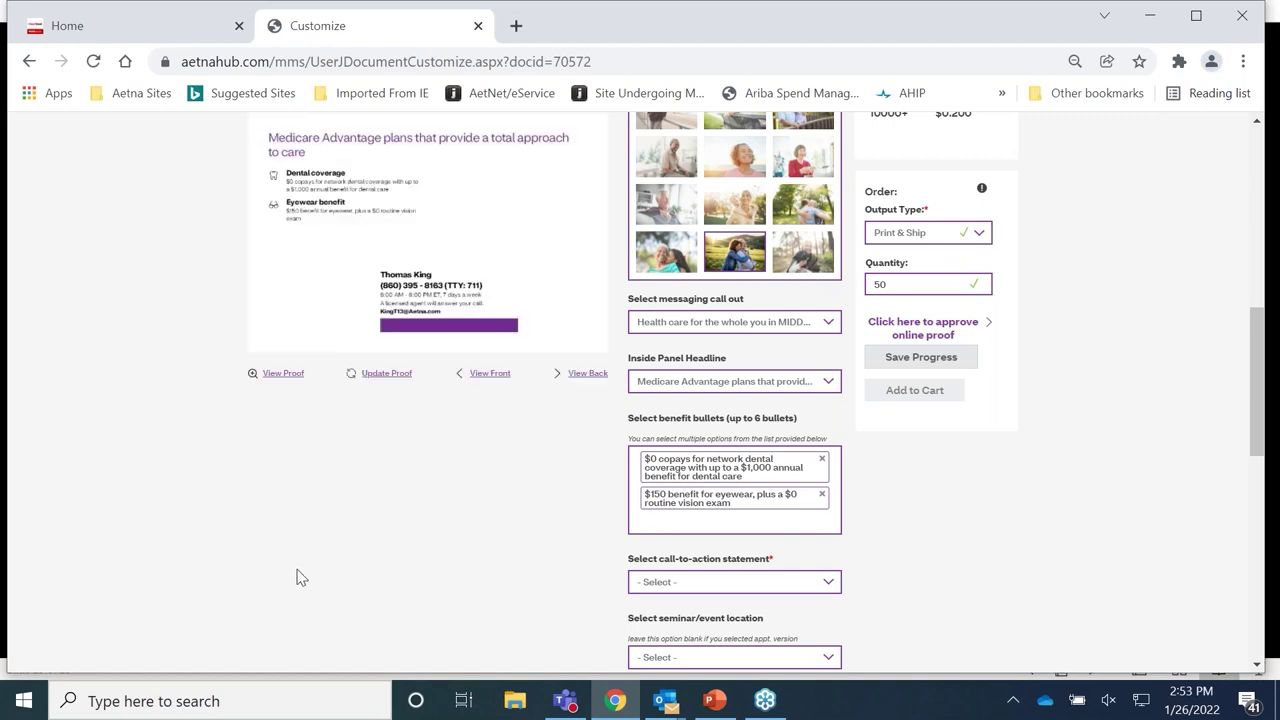
pyautogui.click(687, 523)
pyautogui.moveTo(827, 565); pyautogui.dragTo(836, 593)
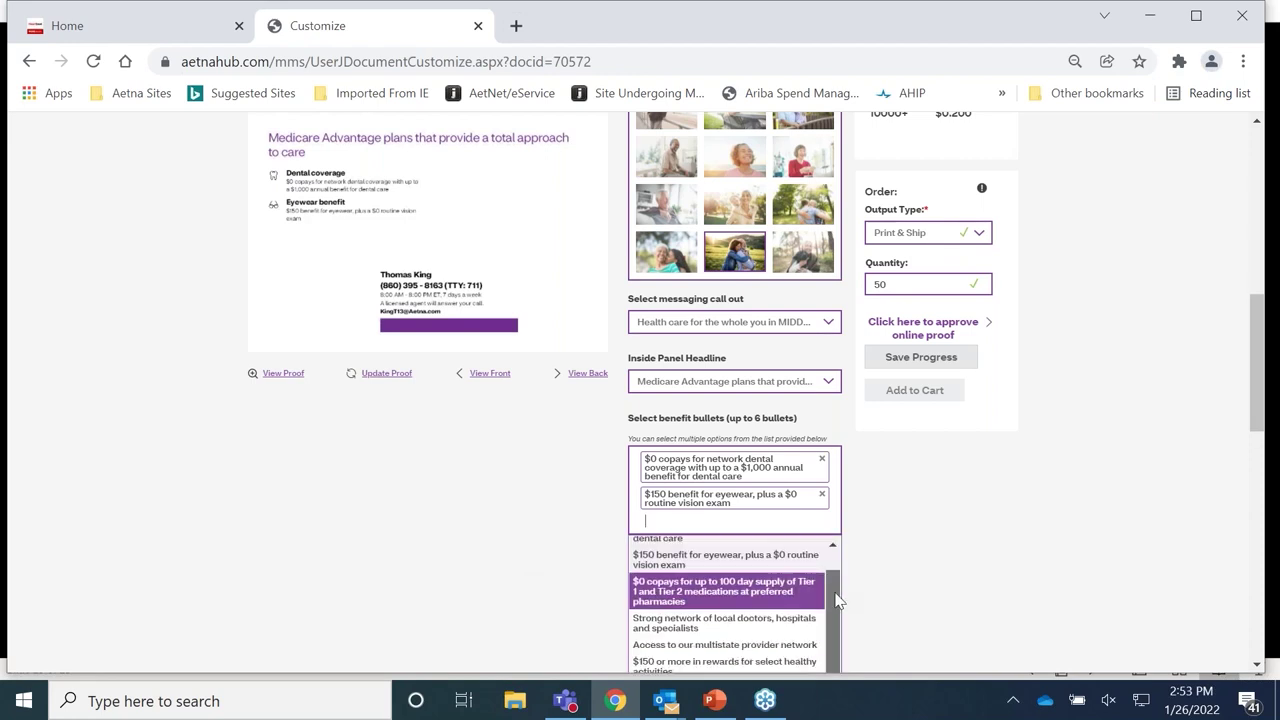
pyautogui.click(781, 595)
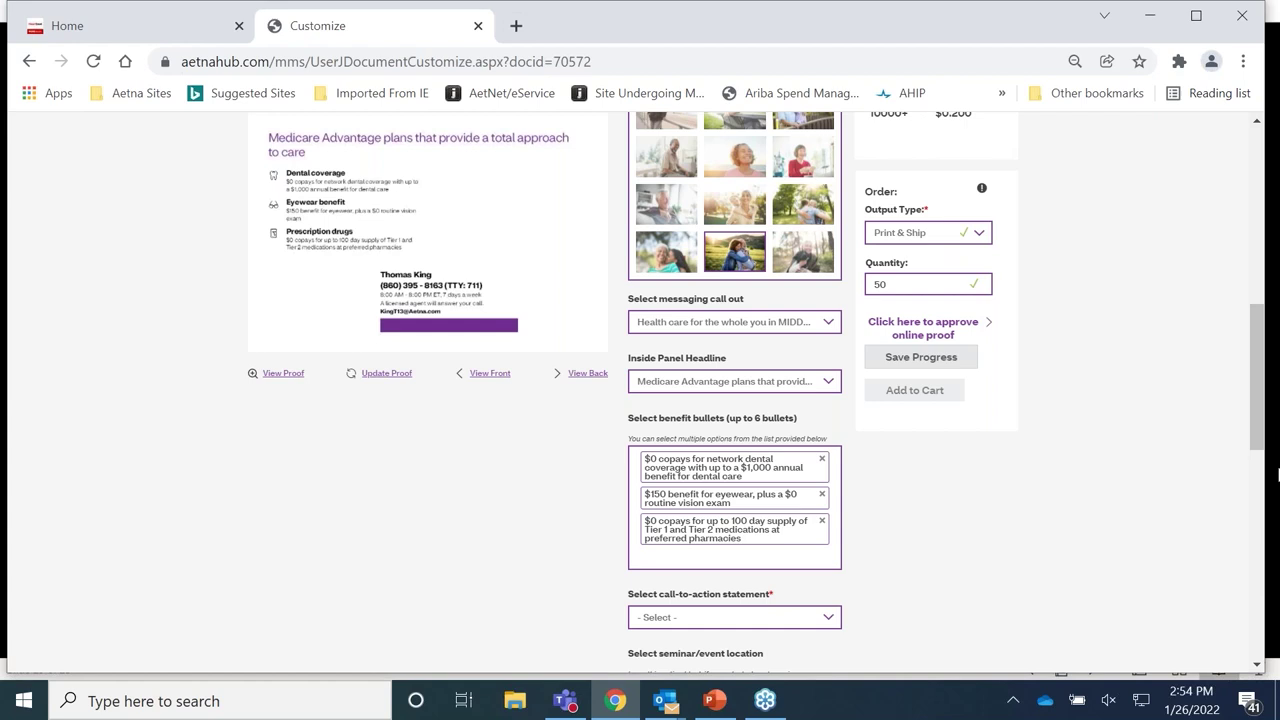
# Step: Try "Call for an appointment" as the call-to-action statement, and switch it to "Call for personalized help"
pyautogui.moveTo(1267, 425); pyautogui.dragTo(1266, 508)
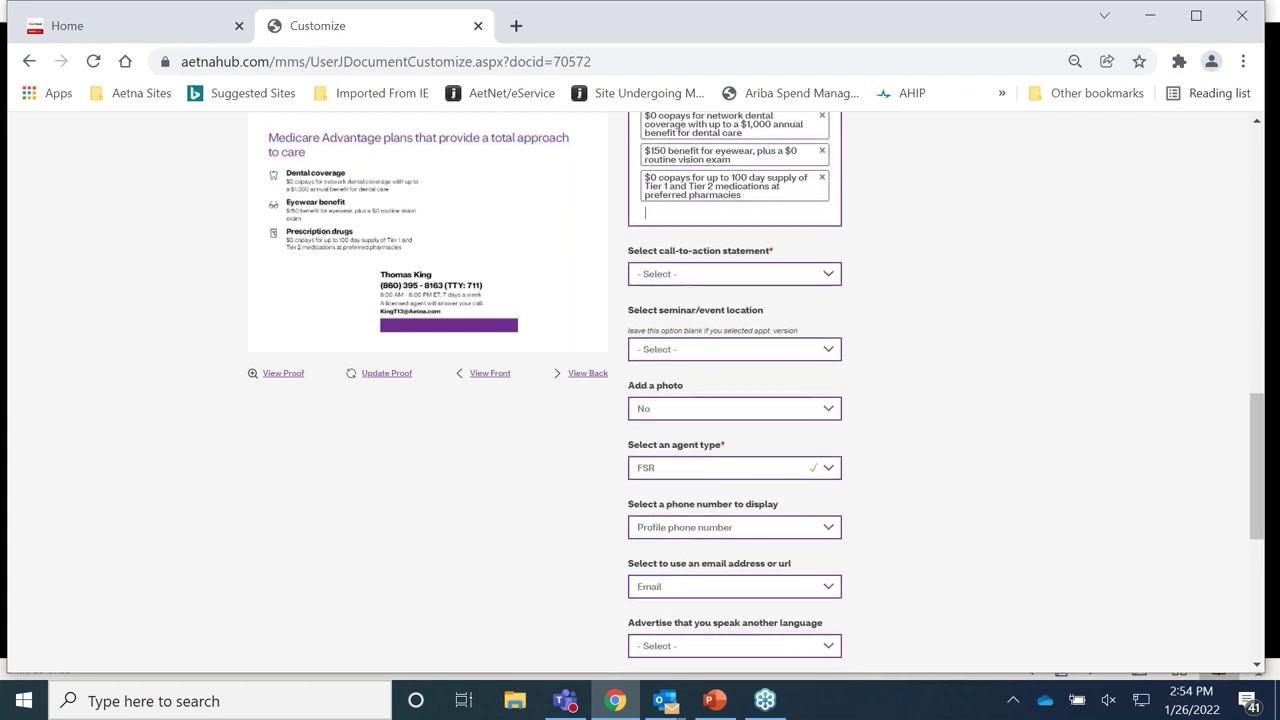
pyautogui.click(830, 280)
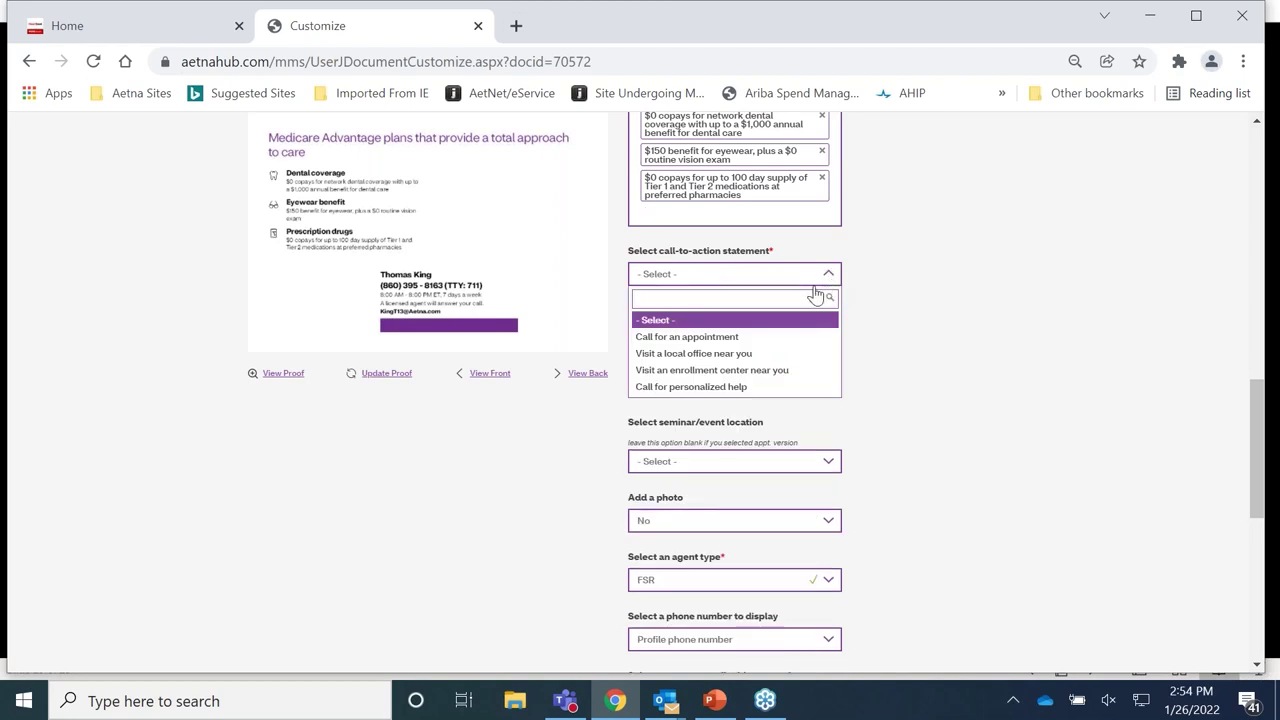
pyautogui.click(726, 340)
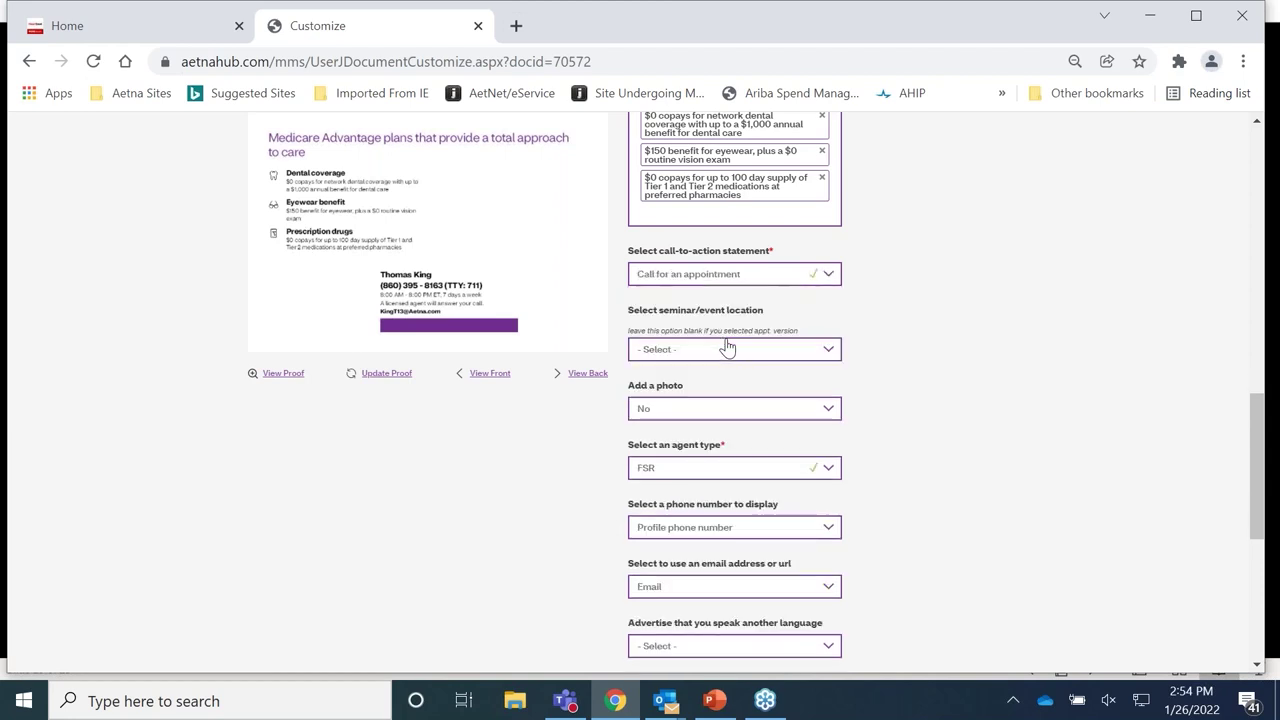
pyautogui.click(836, 279)
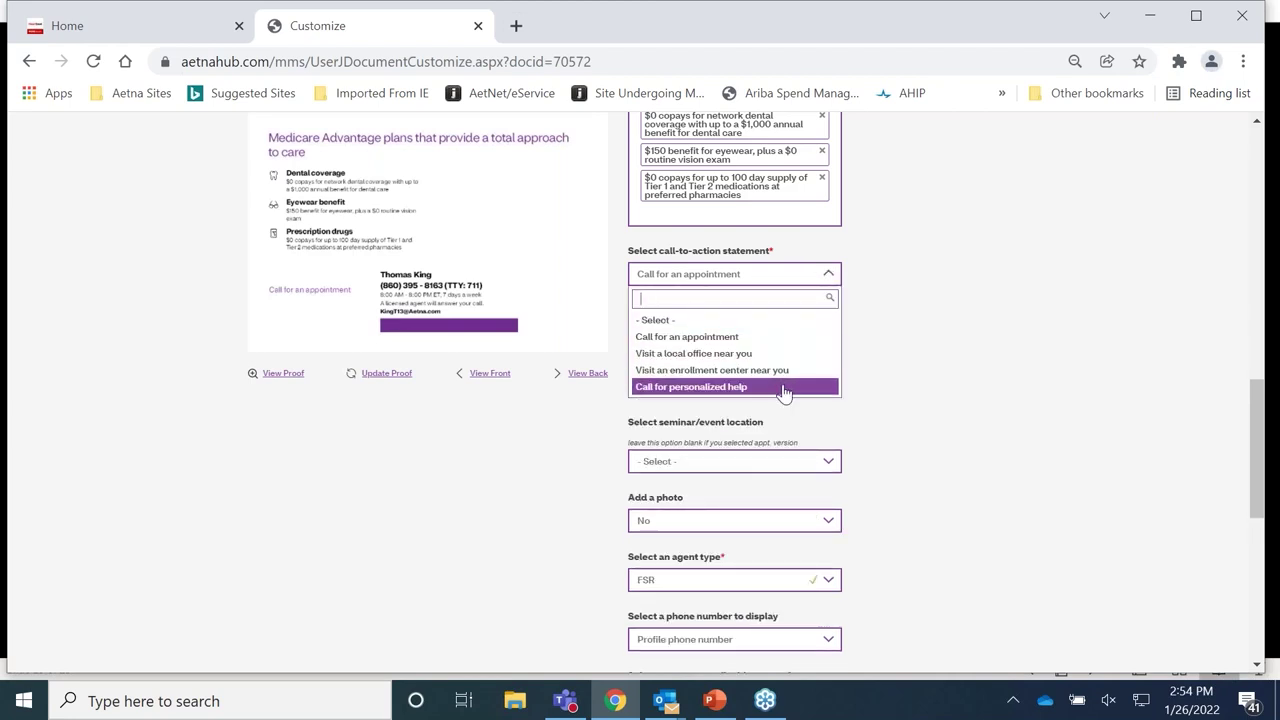
pyautogui.click(786, 388)
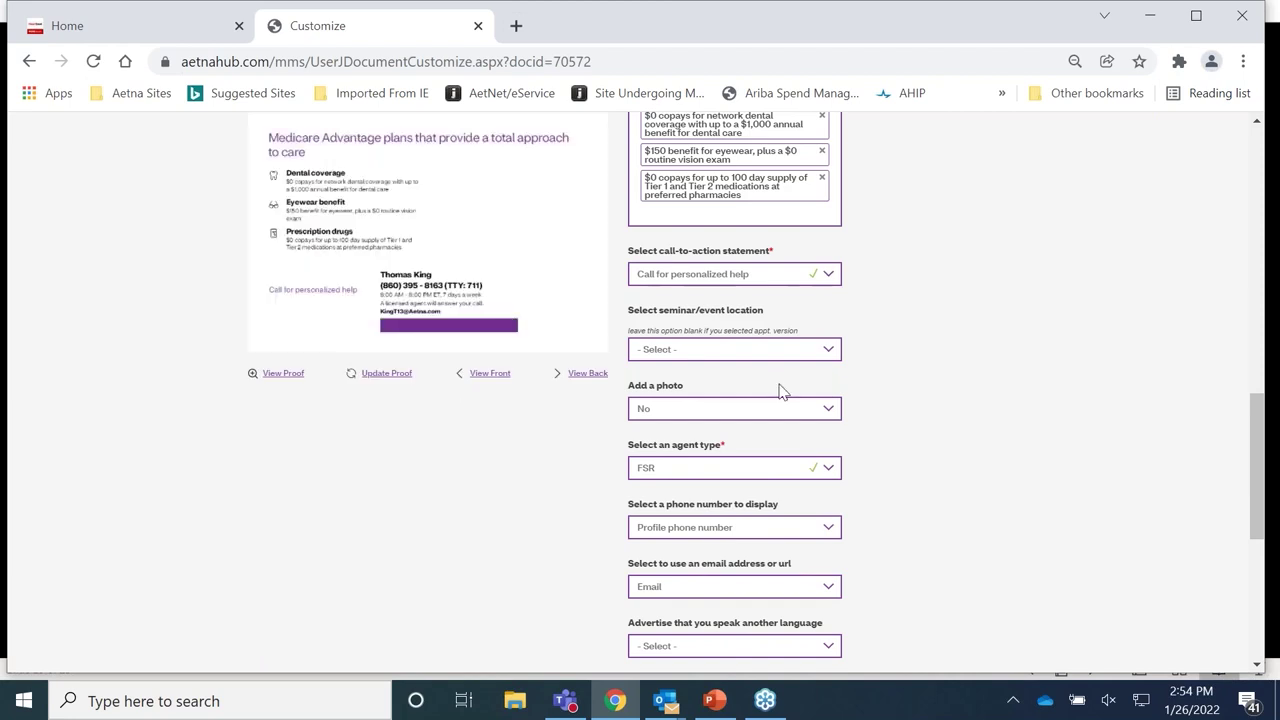
# Step: Set the seminar/event location to In-Person Locations and include the agent's photo on the postcard
pyautogui.click(830, 360)
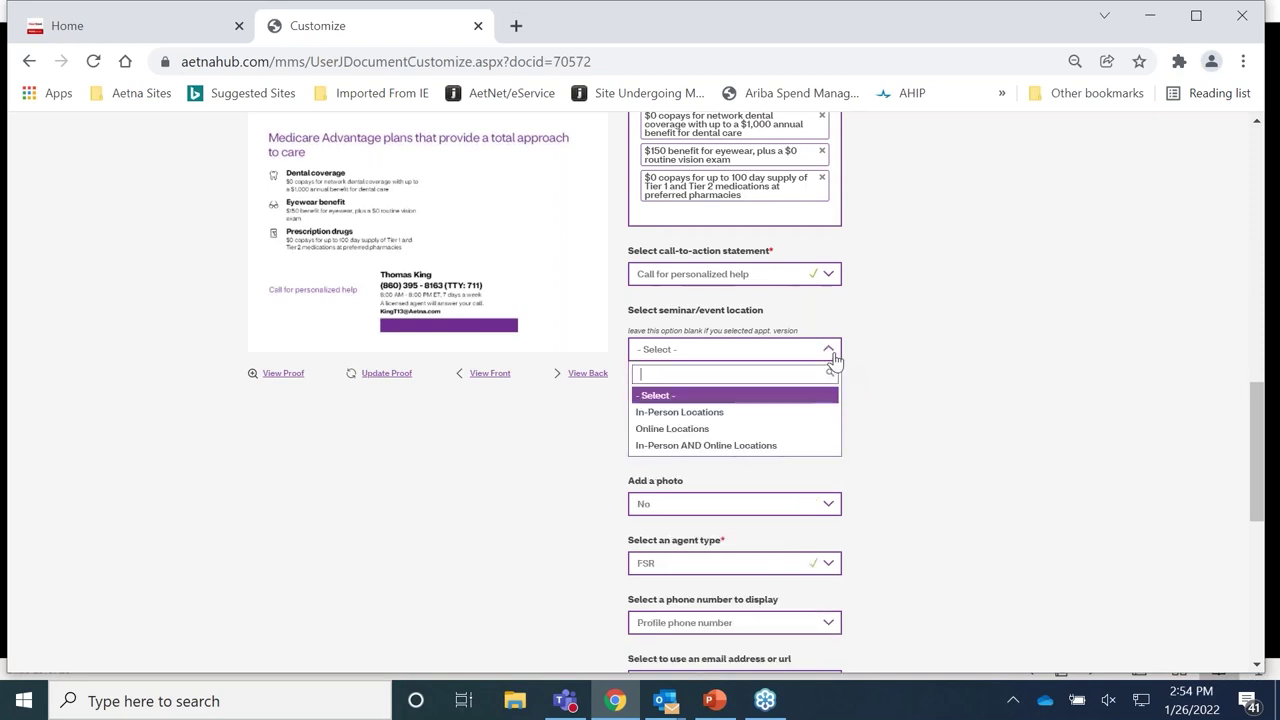
pyautogui.click(723, 414)
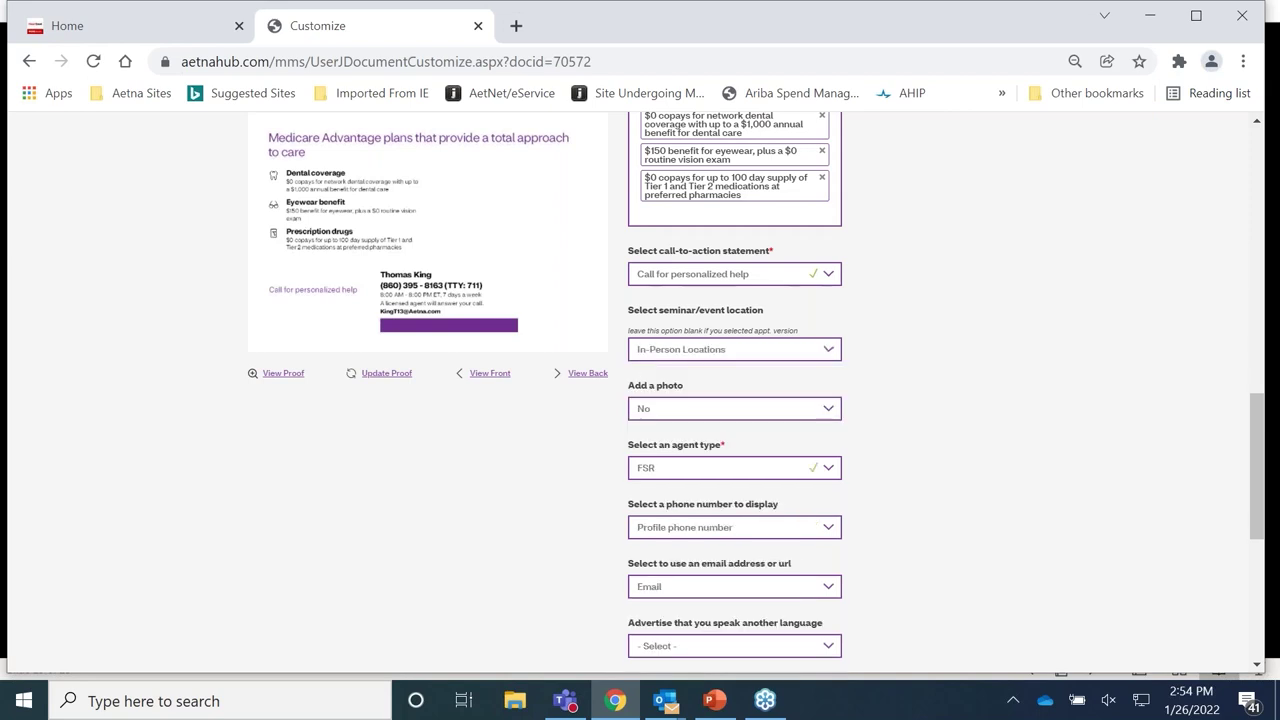
pyautogui.click(830, 412)
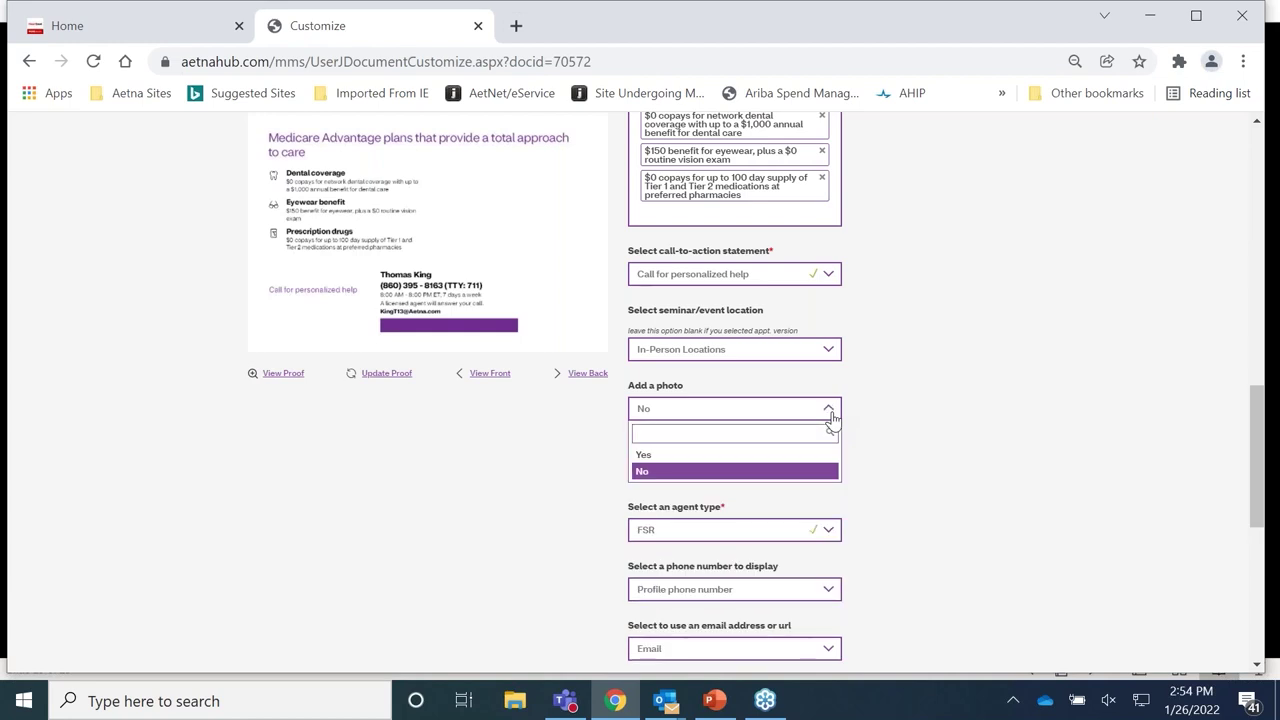
pyautogui.click(776, 459)
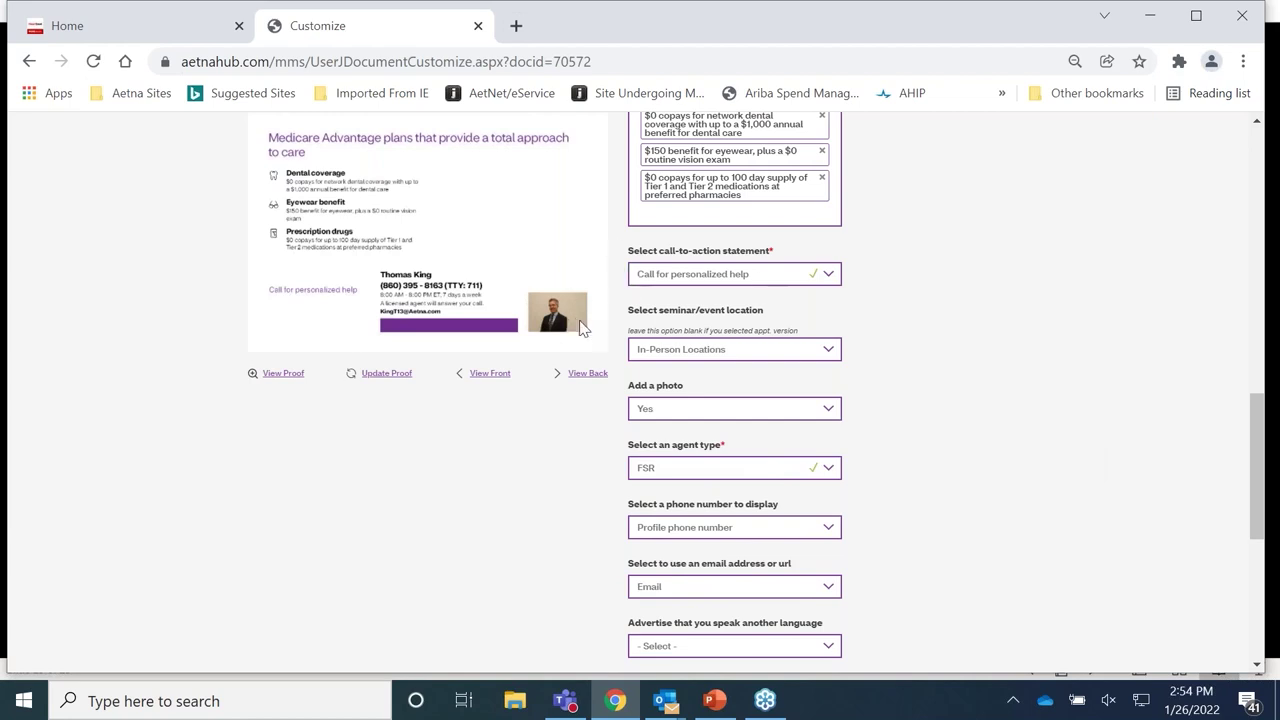
# Step: Set the agent type to Broker and advertise Japanese as another spoken language
pyautogui.click(830, 474)
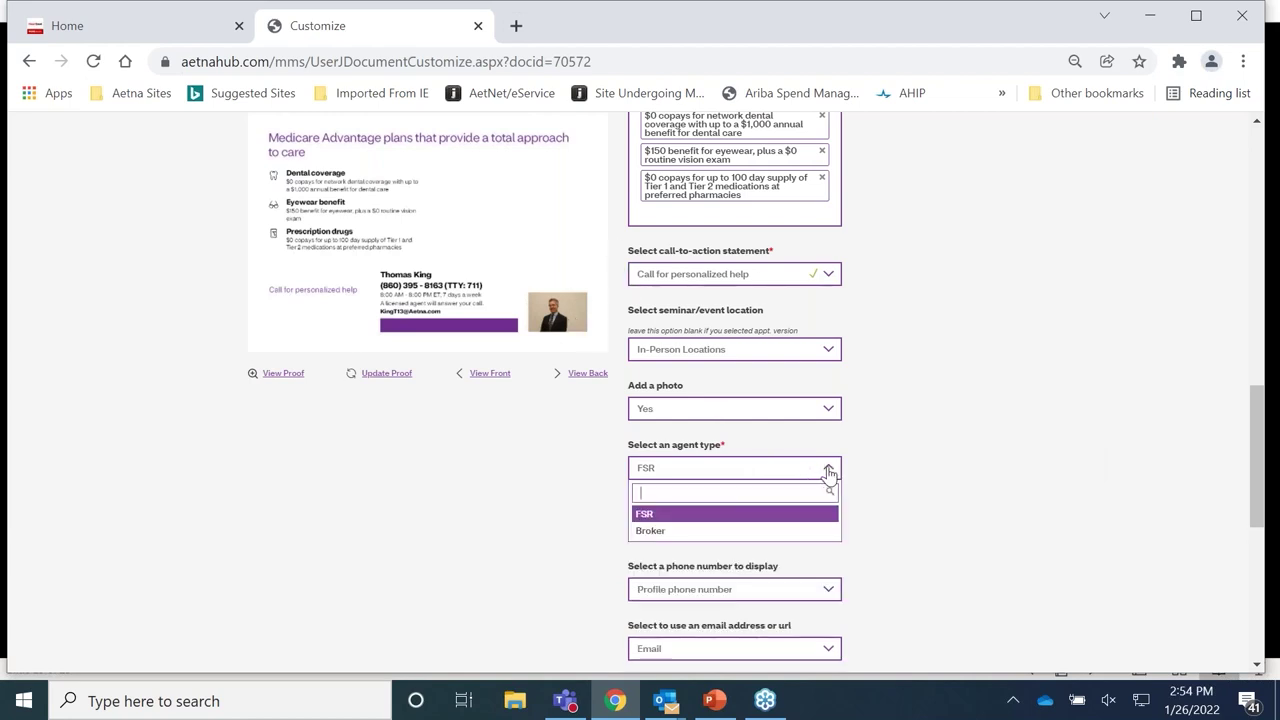
pyautogui.click(724, 531)
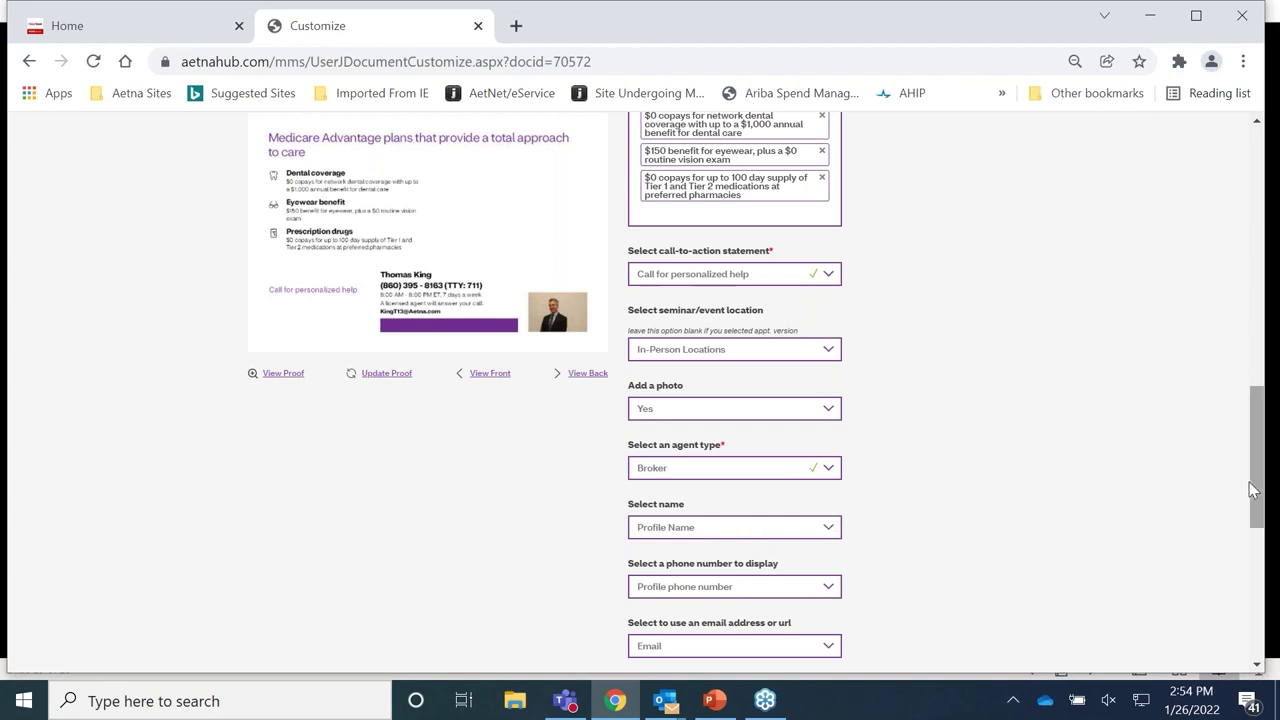
pyautogui.moveTo(1260, 466); pyautogui.dragTo(1258, 543)
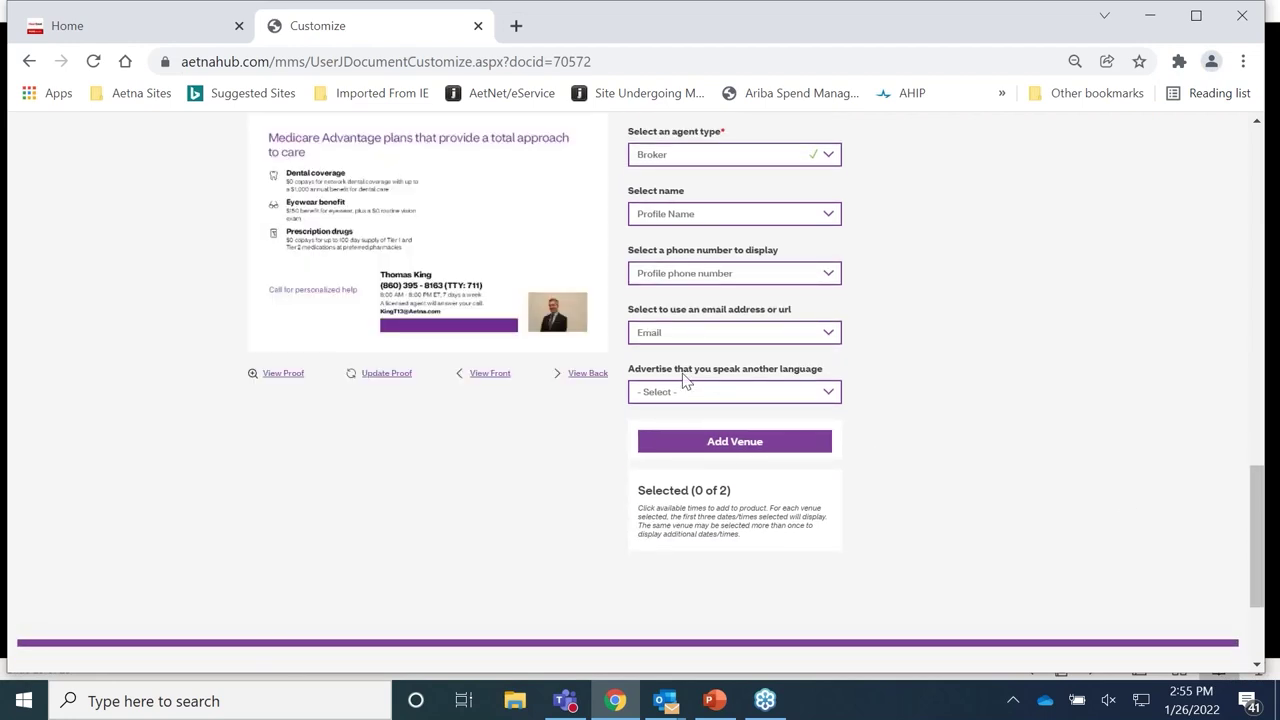
pyautogui.click(827, 397)
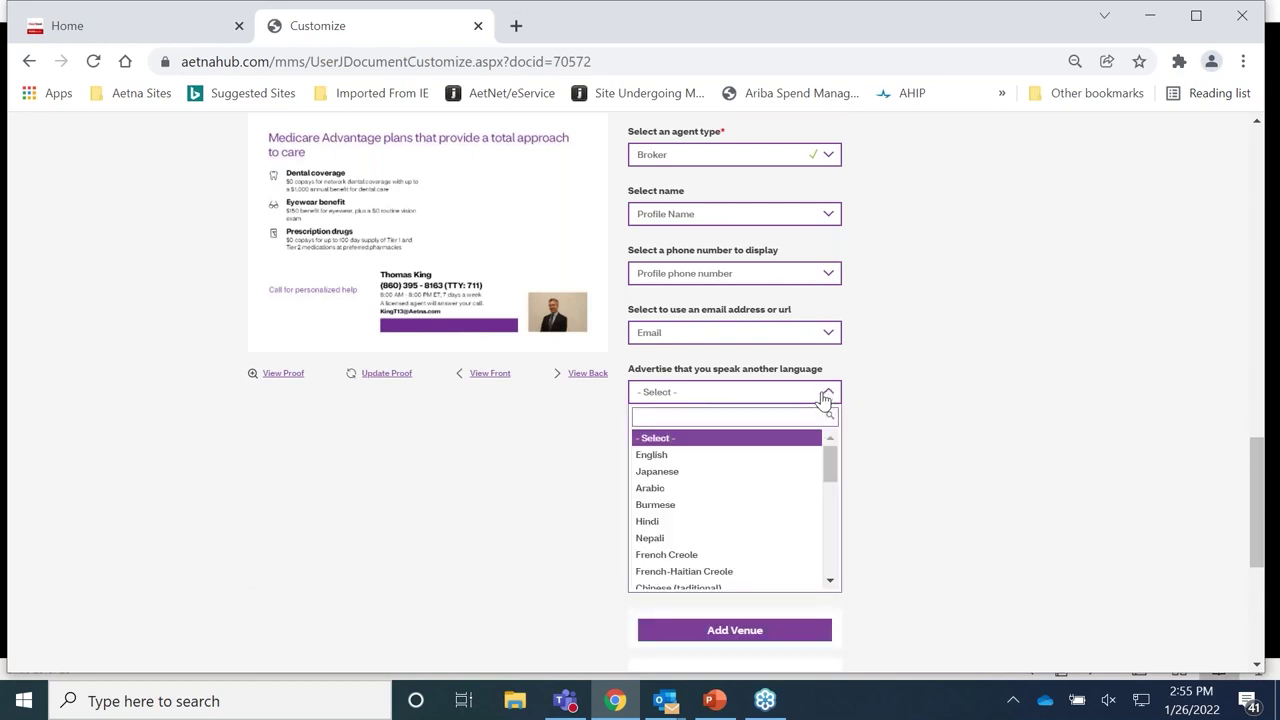
pyautogui.click(657, 472)
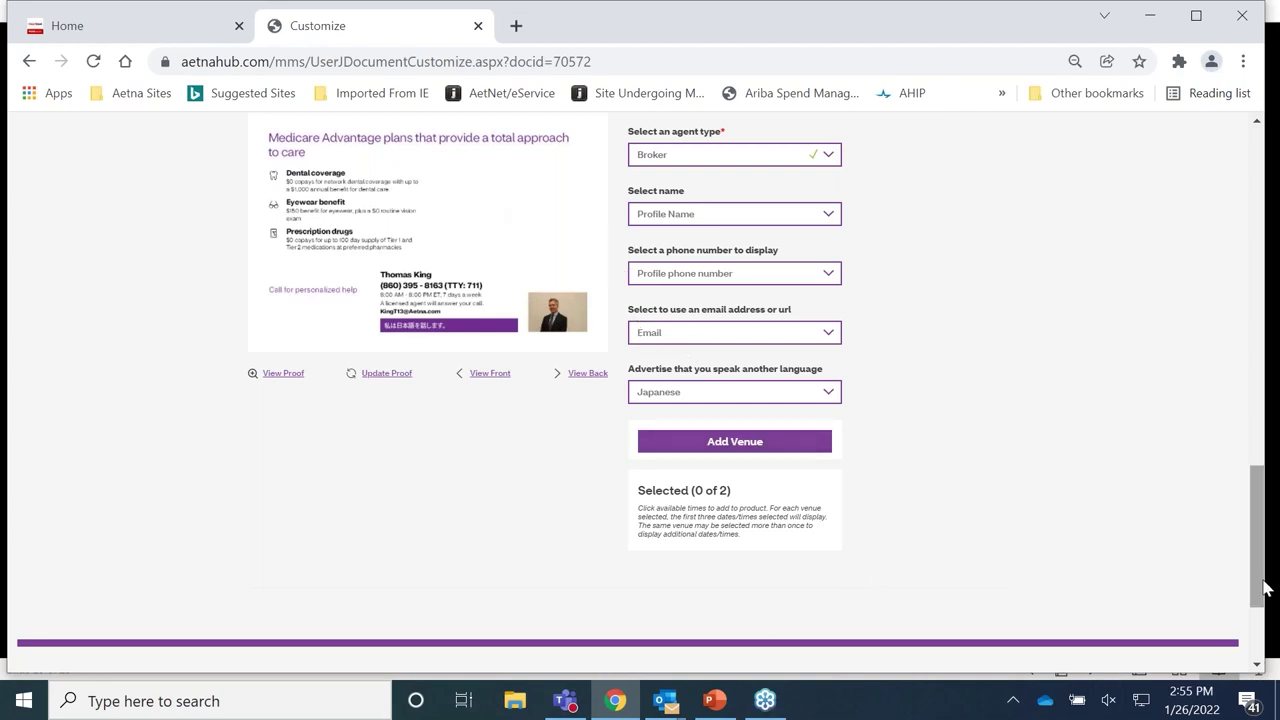
# Step: Review the pricing grid and change the order's output type to Print & Mail
pyautogui.moveTo(1264, 590); pyautogui.dragTo(1263, 312)
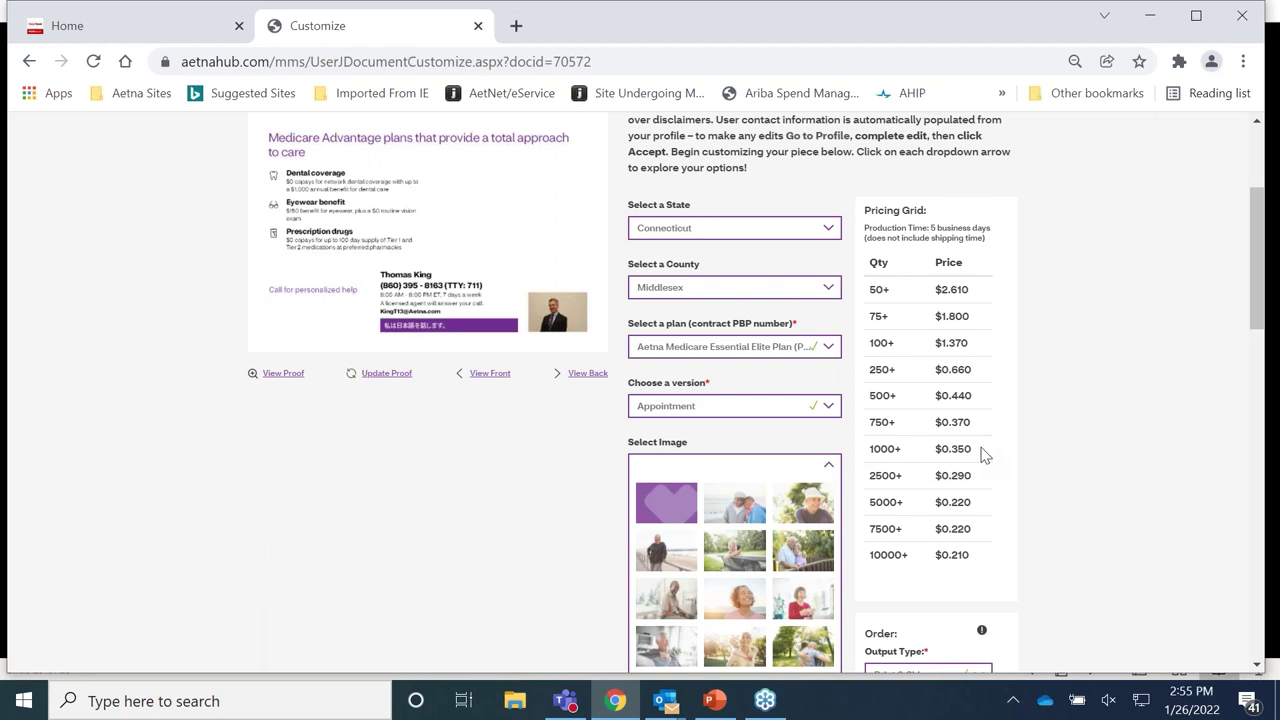
pyautogui.moveTo(1258, 328); pyautogui.dragTo(1260, 393)
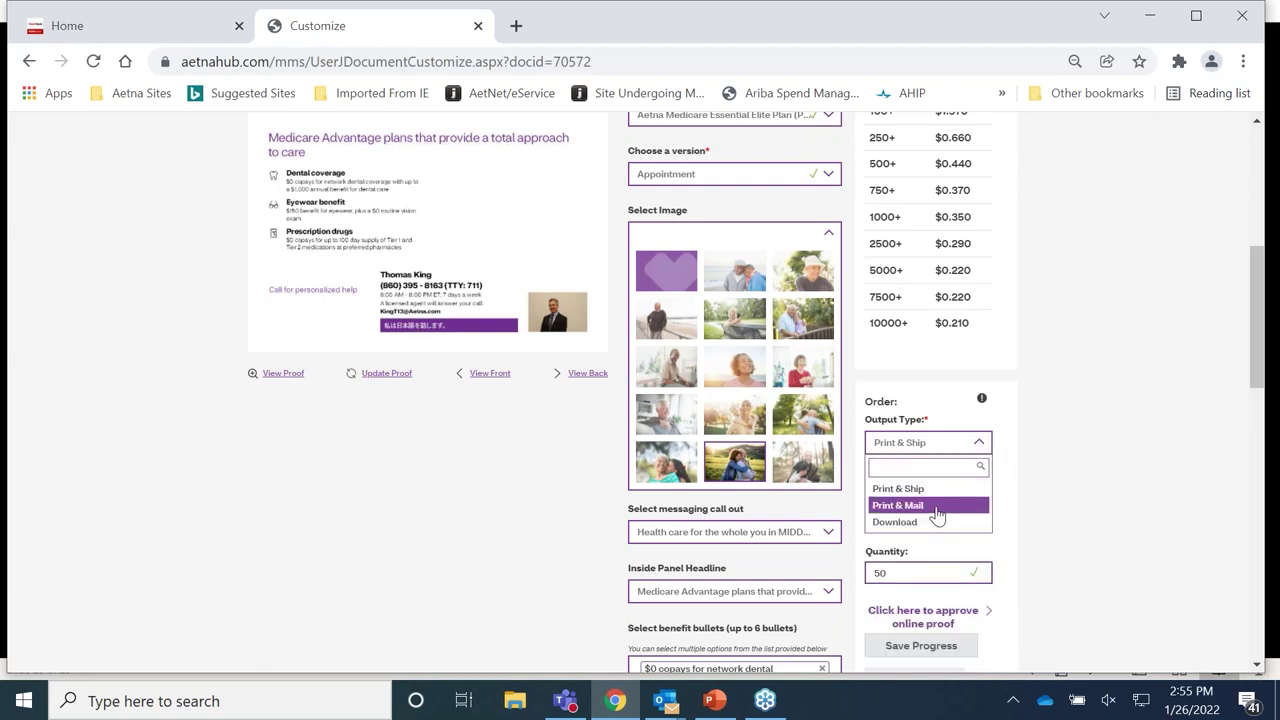
pyautogui.click(937, 513)
# Step: Approve the online proof by accepting the approval statement, and close the approval dialog
pyautogui.moveTo(1256, 333); pyautogui.dragTo(1256, 383)
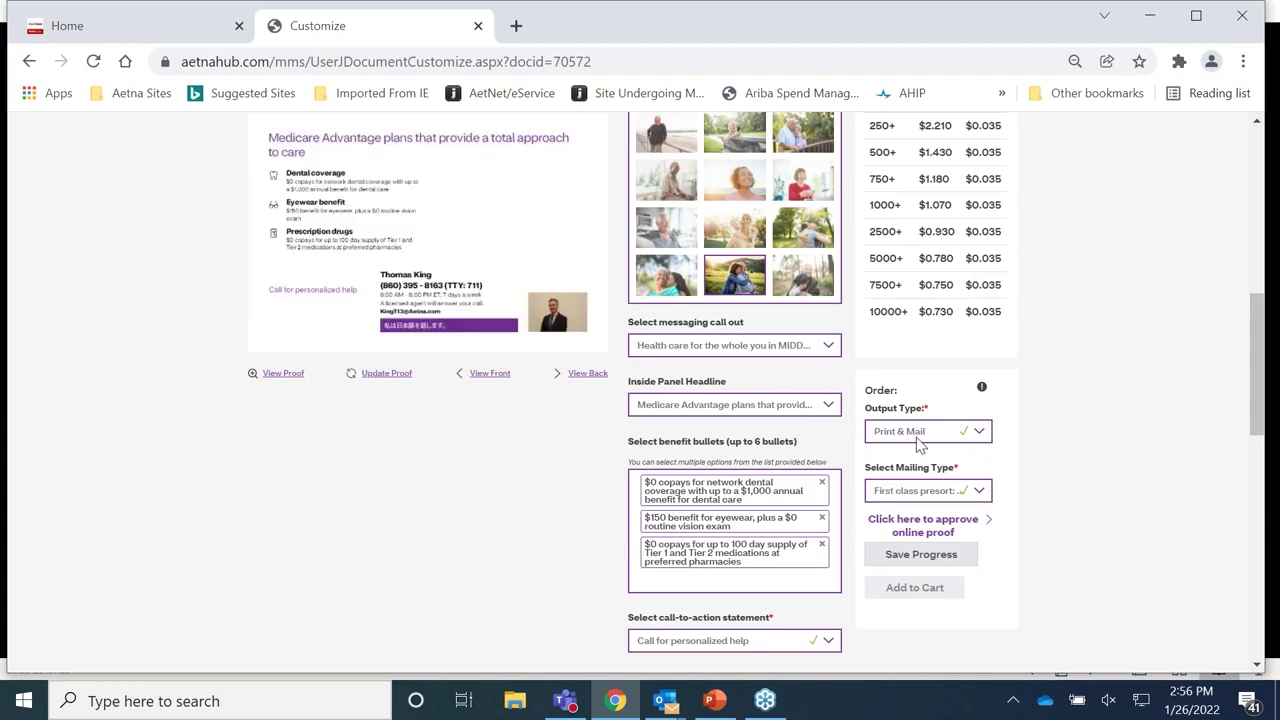
pyautogui.click(928, 533)
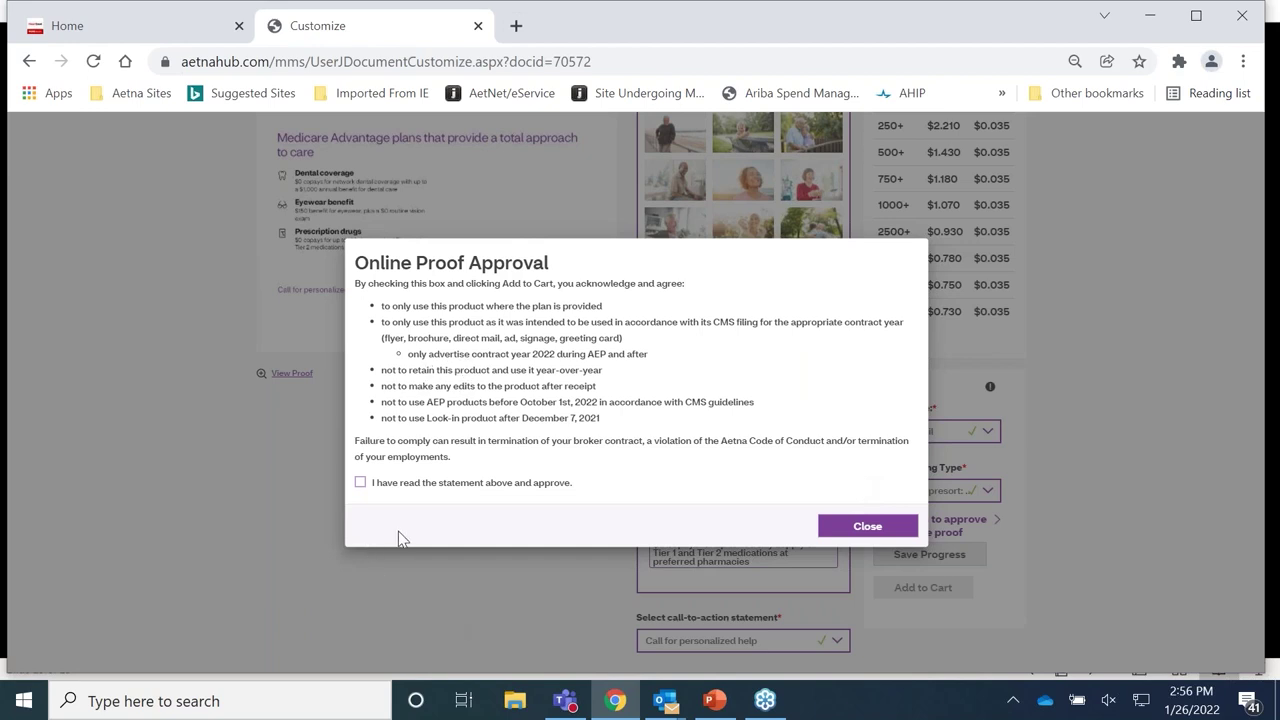
pyautogui.click(360, 484)
pyautogui.click(867, 528)
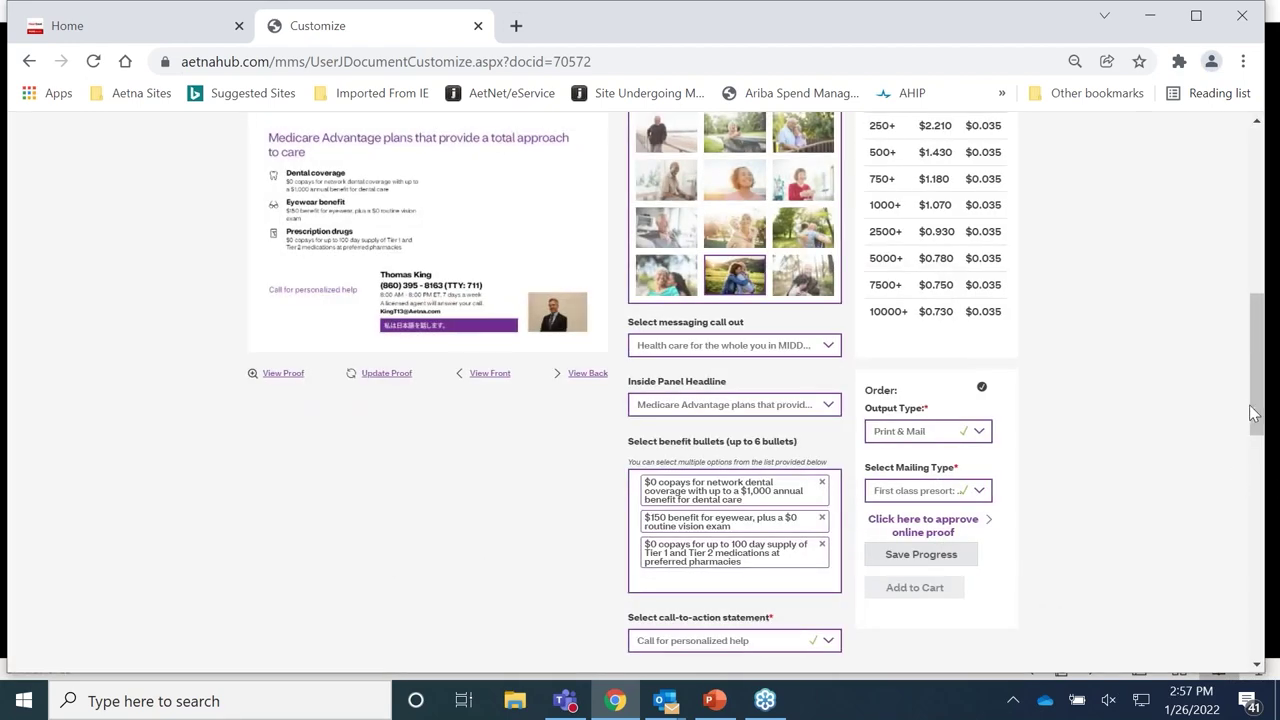
# Step: Leave the postcard customization and go to the Medicare Marketing Studio home page
pyautogui.scroll(6, 1261, 421)
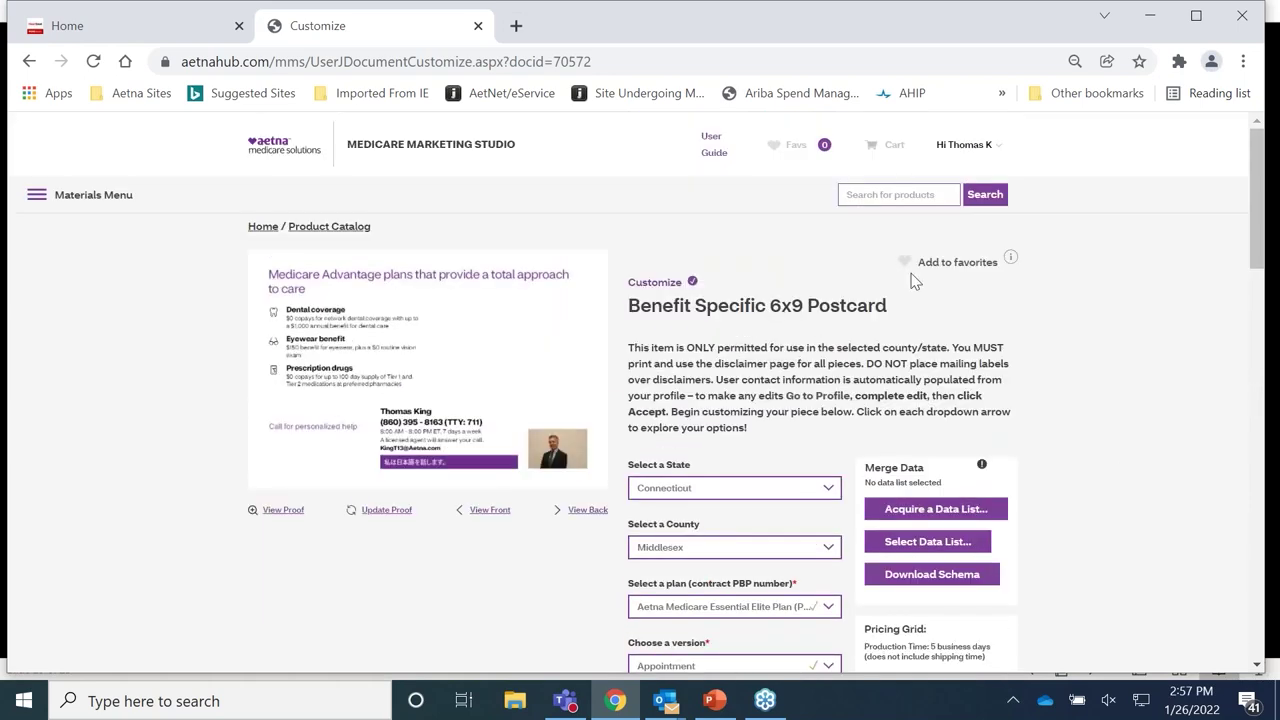
pyautogui.click(955, 148)
pyautogui.click(902, 182)
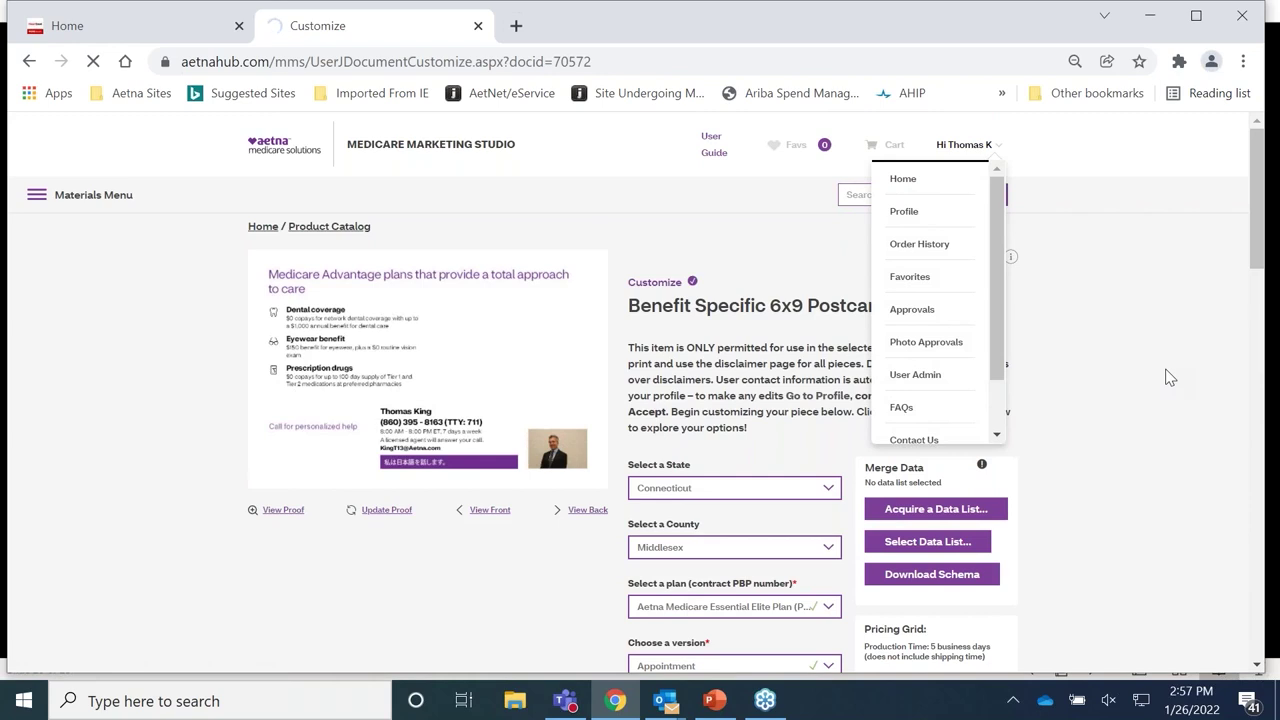